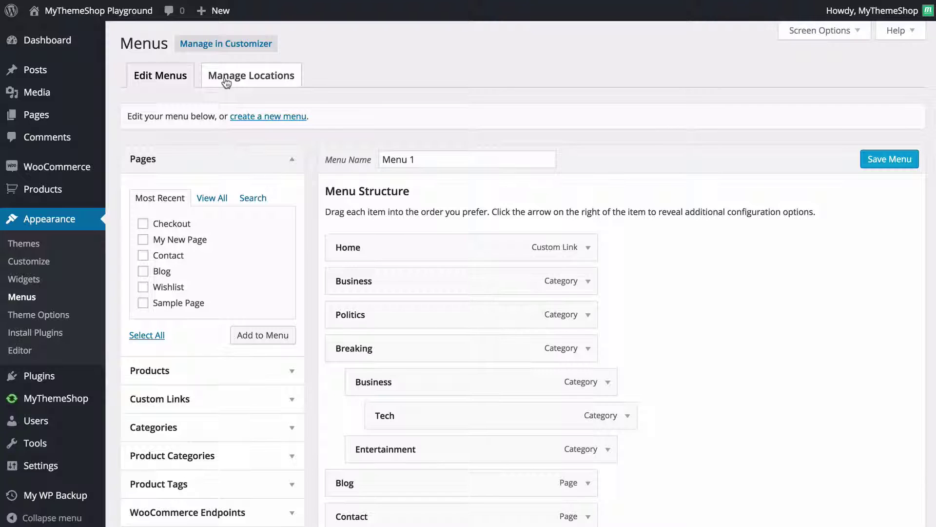
Review Menu 1's structure, then start a new blank menu alongside it.
{"action": "scroll", "coordinate": [313, 136], "scroll_direction": "down", "scroll_amount": 1}
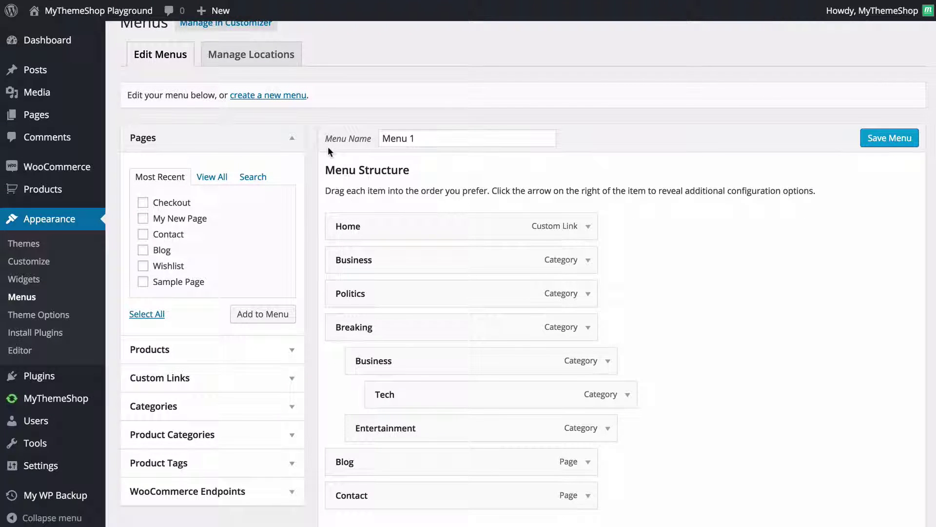
{"action": "scroll", "coordinate": [345, 171], "scroll_direction": "down", "scroll_amount": 1}
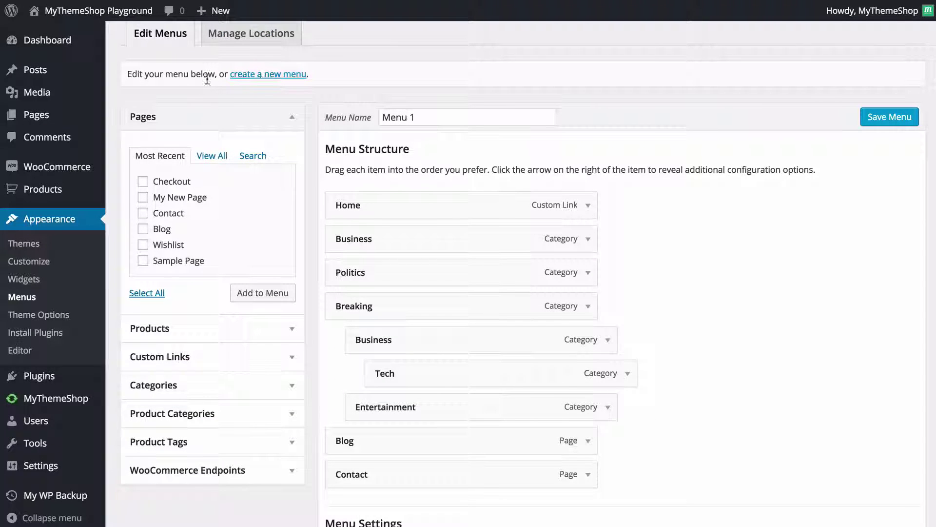
{"action": "left_click", "coordinate": [264, 77]}
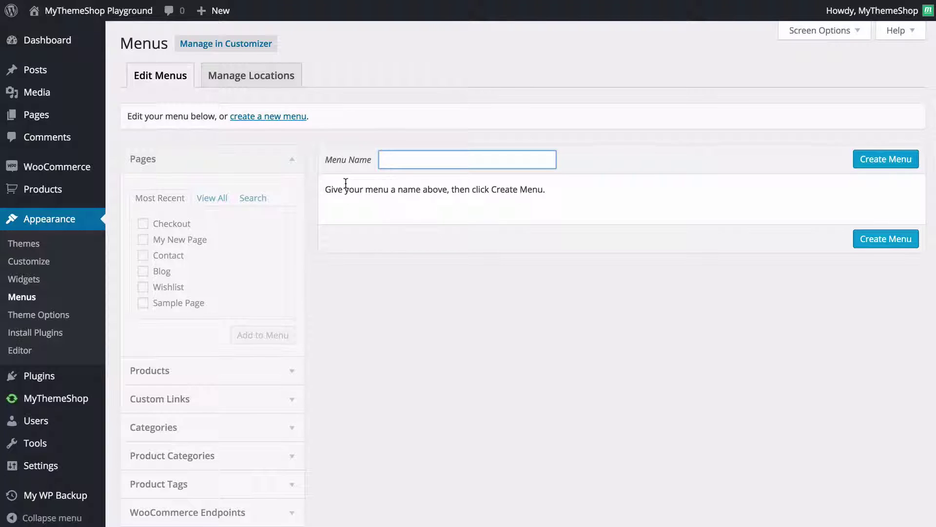
Create an empty menu named 'Main Navigation'.
{"action": "type", "text": "Main Navigation"}
{"action": "key", "text": "Tab"}
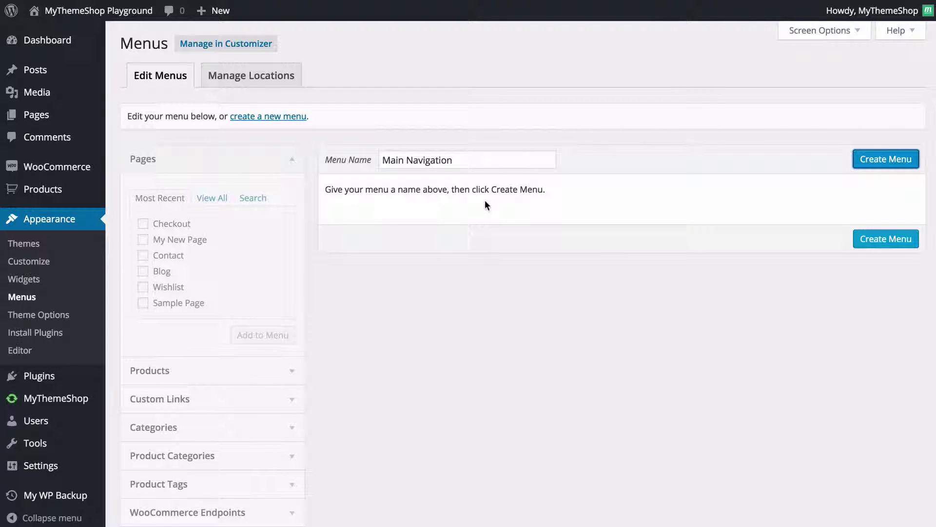
{"action": "key", "text": "Return"}
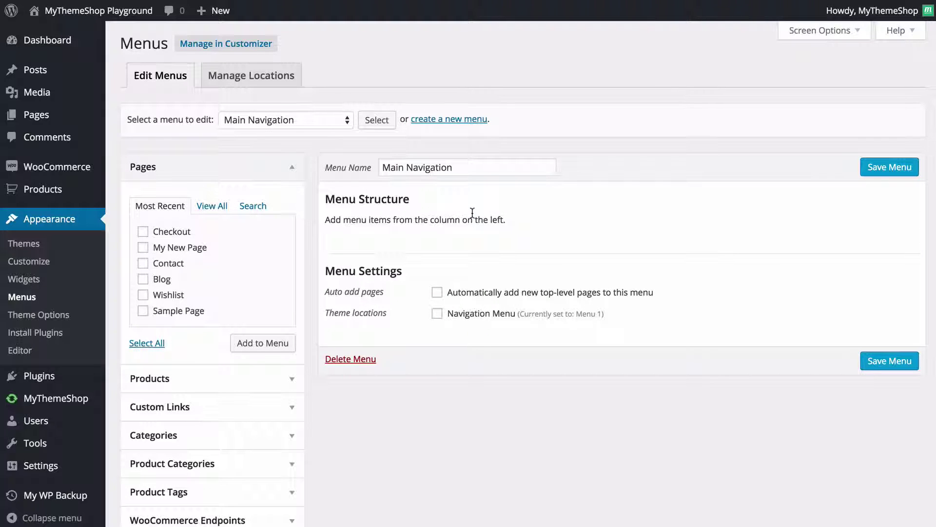
{"action": "scroll", "coordinate": [472, 213], "scroll_direction": "down", "scroll_amount": 1}
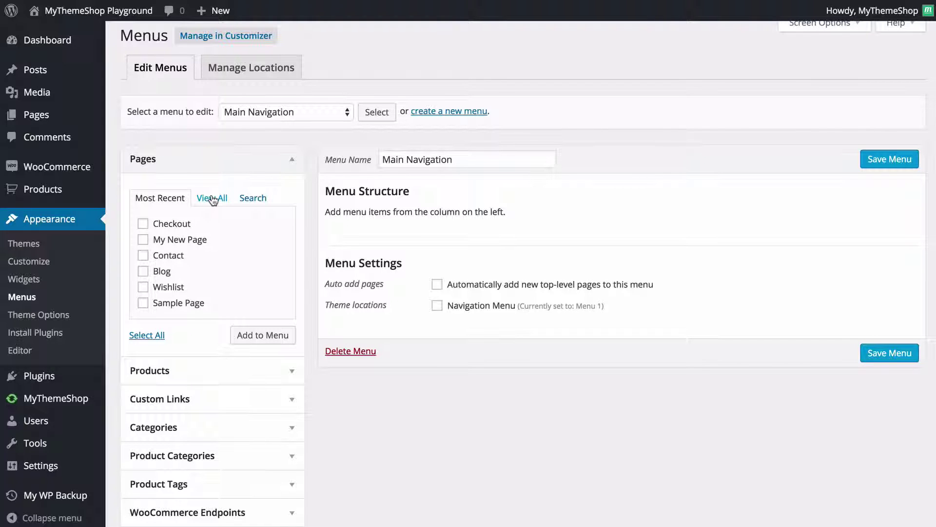
Add the Home, Blog and Contact pages to Main Navigation from the full page list.
{"action": "left_click", "coordinate": [212, 198]}
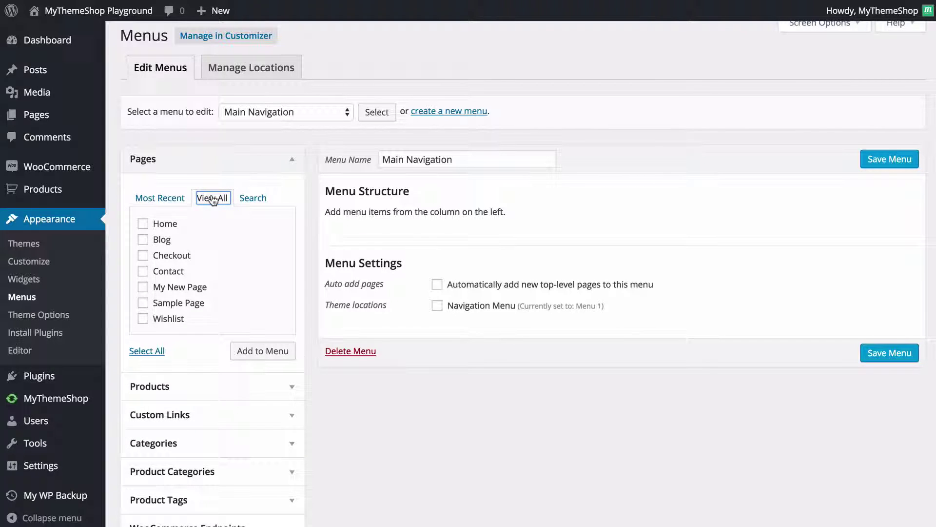
{"action": "scroll", "coordinate": [152, 166], "scroll_direction": "down", "scroll_amount": 2}
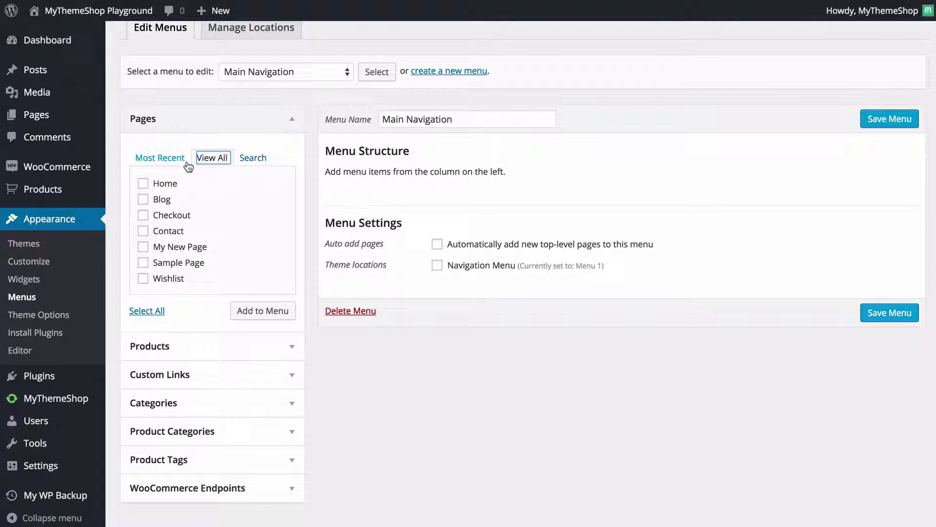
{"action": "left_click", "coordinate": [142, 184]}
{"action": "left_click", "coordinate": [143, 200]}
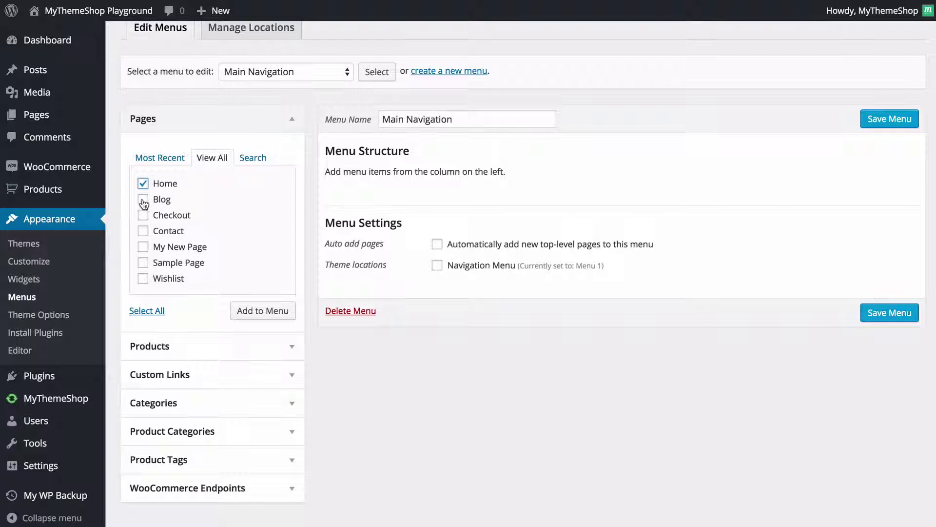
{"action": "left_click", "coordinate": [143, 231]}
{"action": "left_click", "coordinate": [262, 314]}
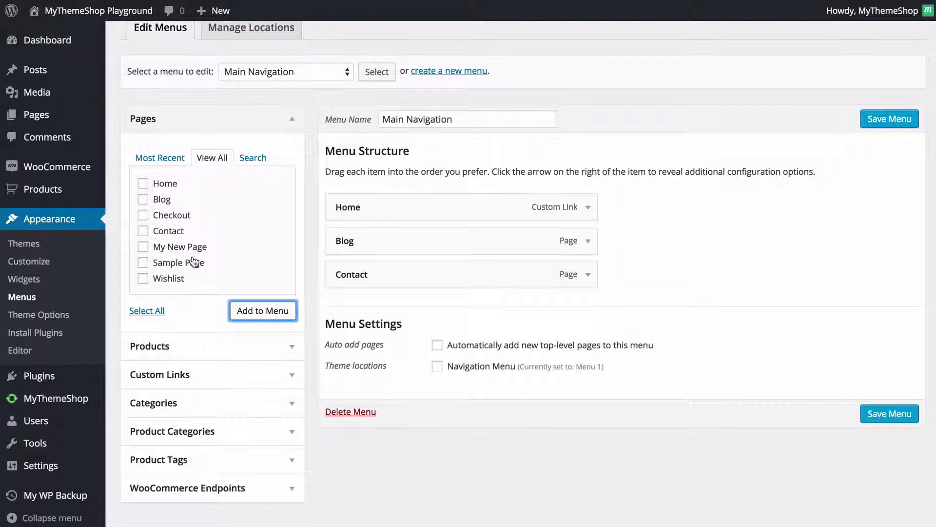
{"action": "left_click", "coordinate": [173, 346]}
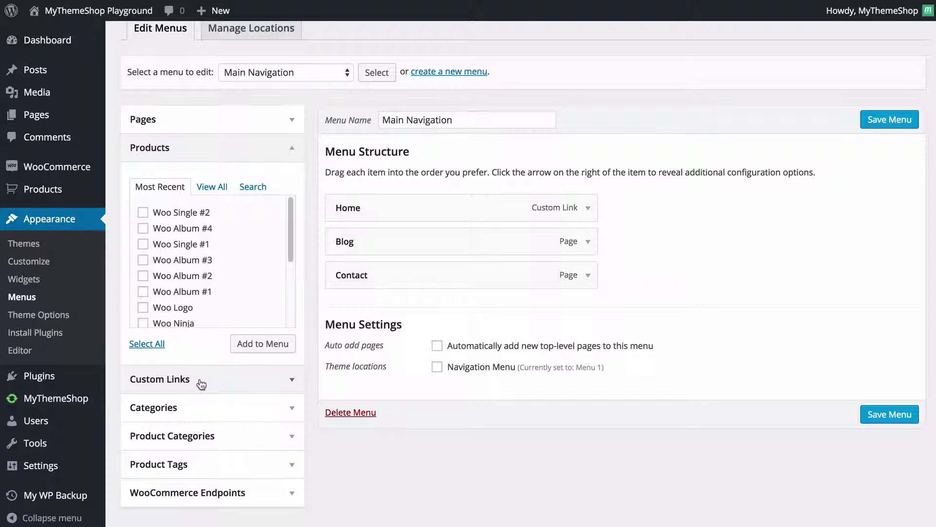
List all categories and tick Breaking and Business.
{"action": "left_click", "coordinate": [177, 407]}
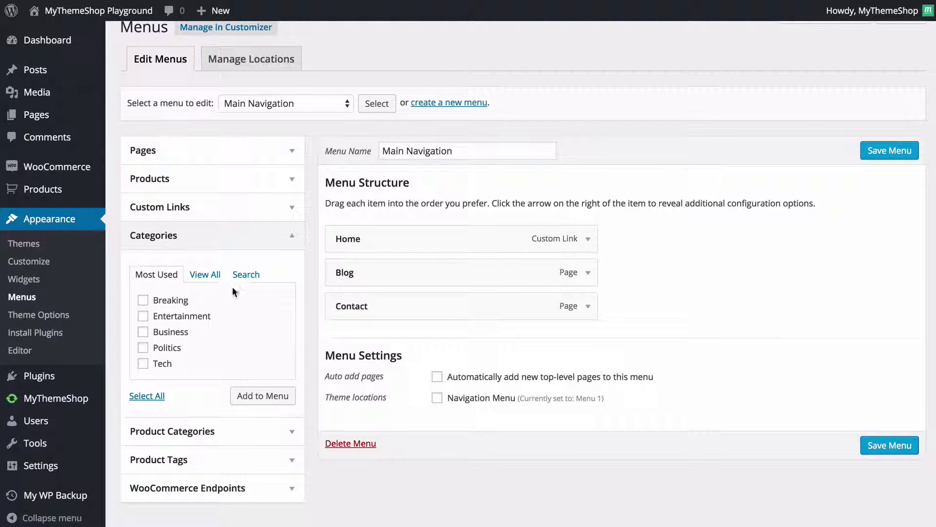
{"action": "left_click", "coordinate": [205, 274]}
{"action": "scroll", "coordinate": [204, 307], "scroll_direction": "down", "scroll_amount": 1}
{"action": "scroll", "coordinate": [209, 315], "scroll_direction": "down", "scroll_amount": 6}
{"action": "scroll", "coordinate": [215, 319], "scroll_direction": "up", "scroll_amount": 2}
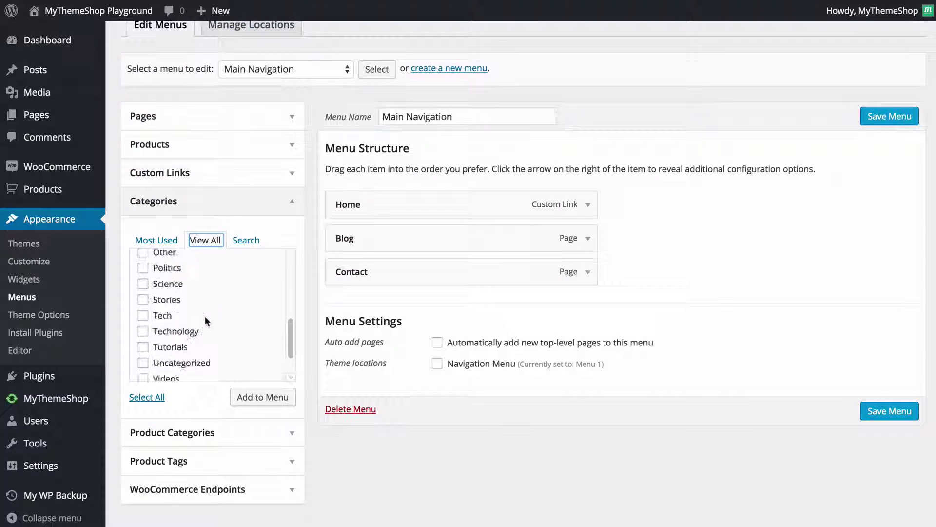
{"action": "scroll", "coordinate": [205, 320], "scroll_direction": "up", "scroll_amount": 5}
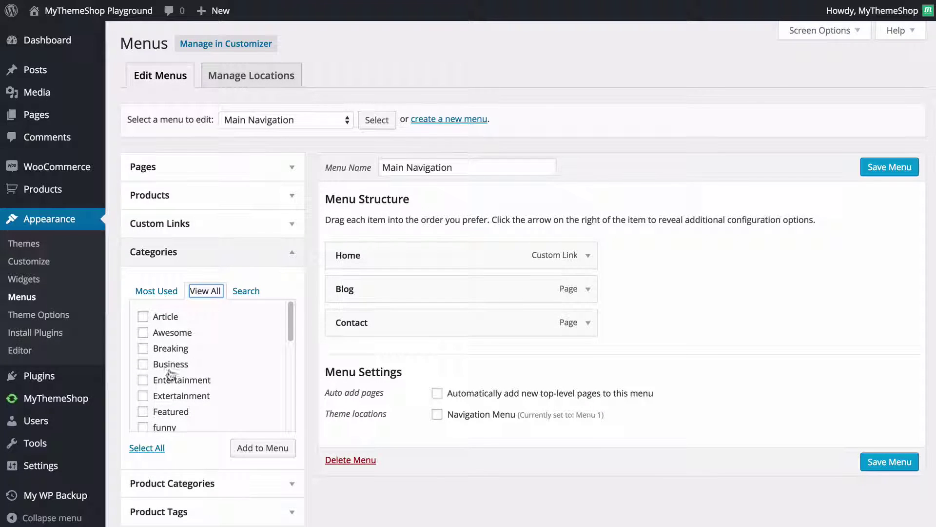
{"action": "left_click", "coordinate": [143, 348]}
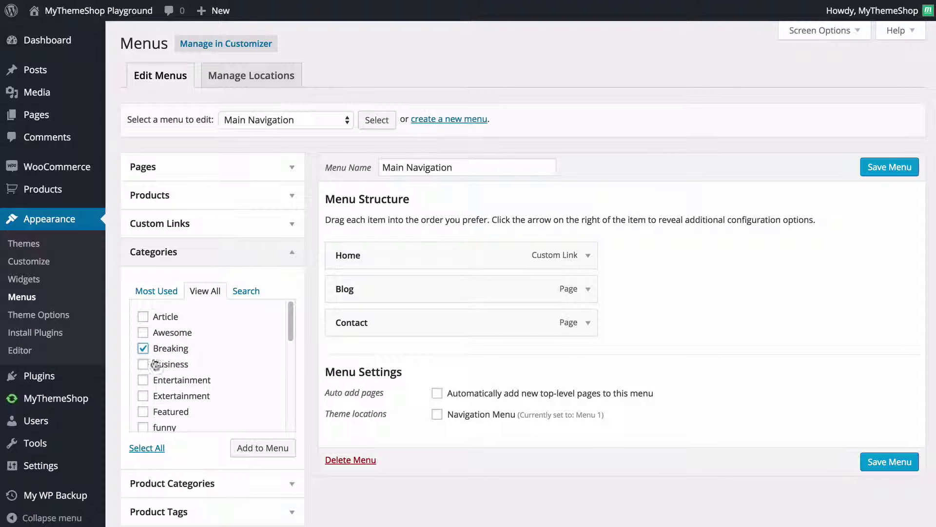
{"action": "left_click", "coordinate": [170, 365]}
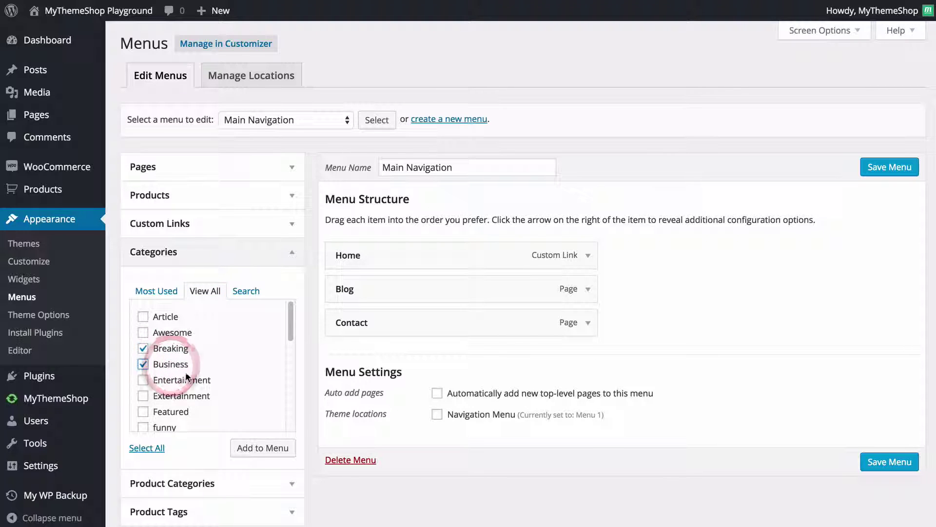
Tick General and Tech too and add all four categories to the menu.
{"action": "scroll", "coordinate": [178, 390], "scroll_direction": "down", "scroll_amount": 2}
{"action": "left_click", "coordinate": [168, 401]}
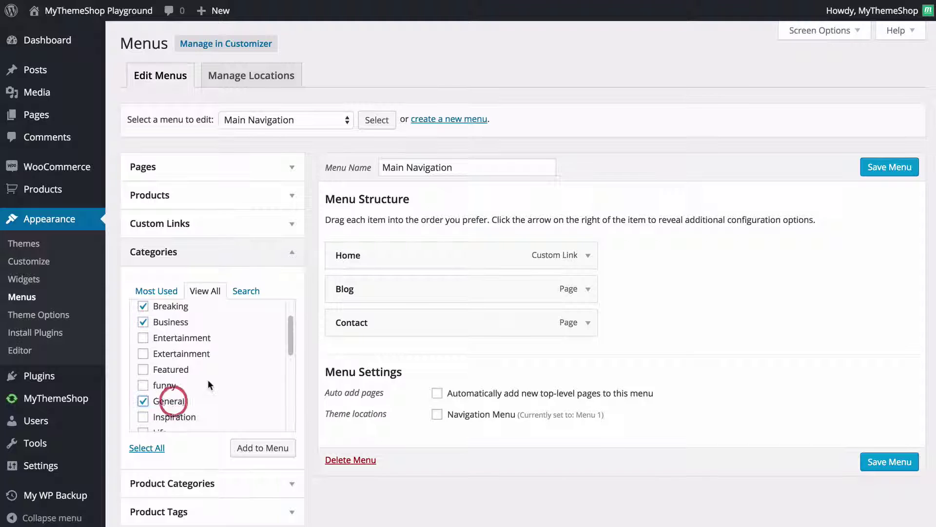
{"action": "scroll", "coordinate": [205, 380], "scroll_direction": "down", "scroll_amount": 2}
{"action": "scroll", "coordinate": [204, 379], "scroll_direction": "down", "scroll_amount": 3}
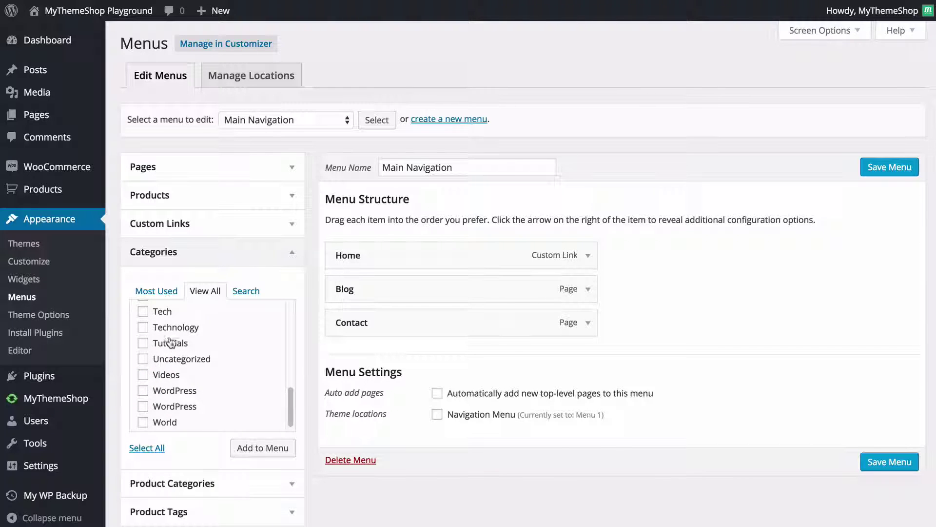
{"action": "left_click", "coordinate": [163, 311]}
{"action": "left_click", "coordinate": [249, 446]}
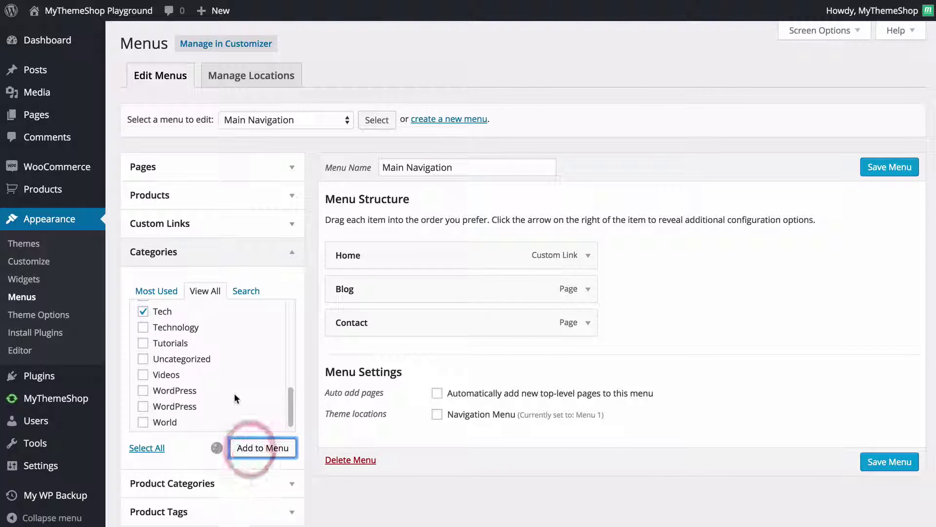
{"action": "scroll", "coordinate": [430, 370], "scroll_direction": "down", "scroll_amount": 2}
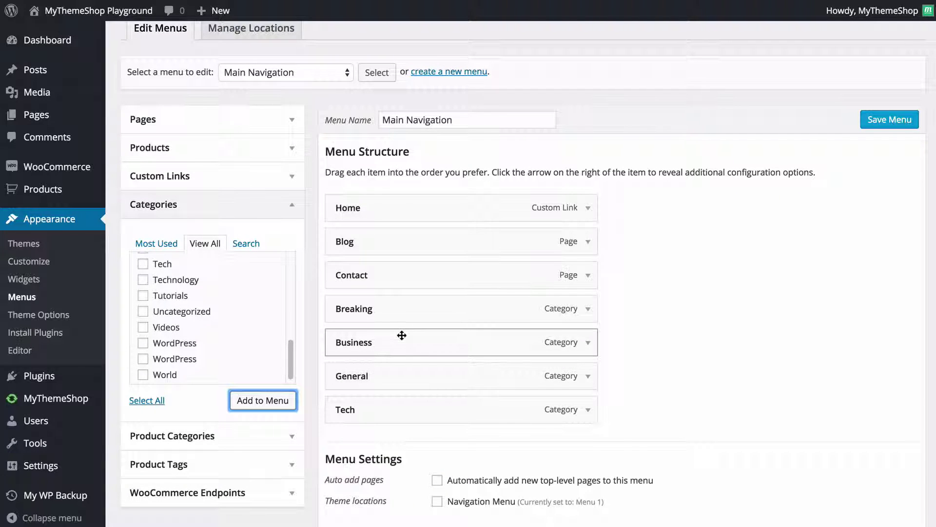
Add a custom link to mythemeshop.com labelled 'MyThemeShop' to the menu.
{"action": "left_click", "coordinate": [184, 176]}
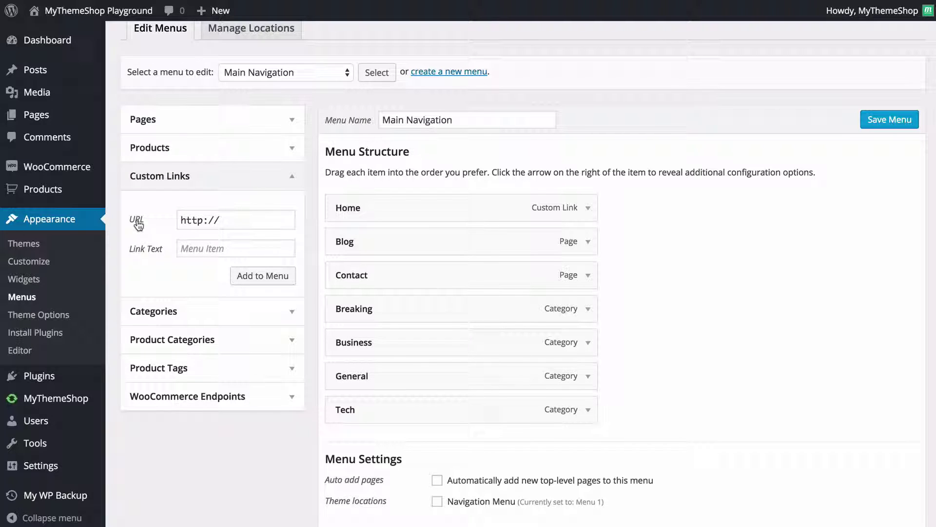
{"action": "left_click", "coordinate": [234, 220]}
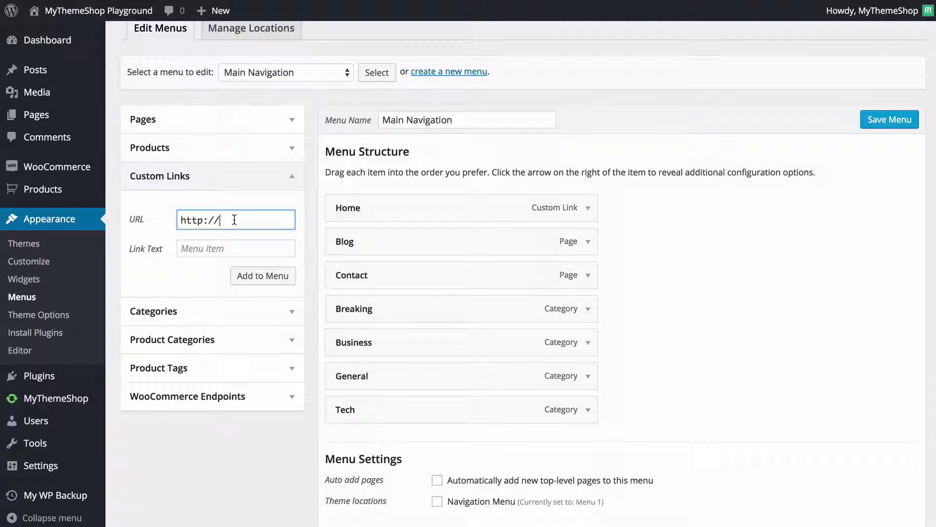
{"action": "type", "text": "mythemeshop.com"}
{"action": "key", "text": "Tab"}
{"action": "type", "text": "MyShop"}
{"action": "key", "text": "BackSpace"}
{"action": "key", "text": "BackSpace"}
{"action": "key", "text": "BackSpace"}
{"action": "key", "text": "BackSpace"}
{"action": "type", "text": "ThemeShop"}
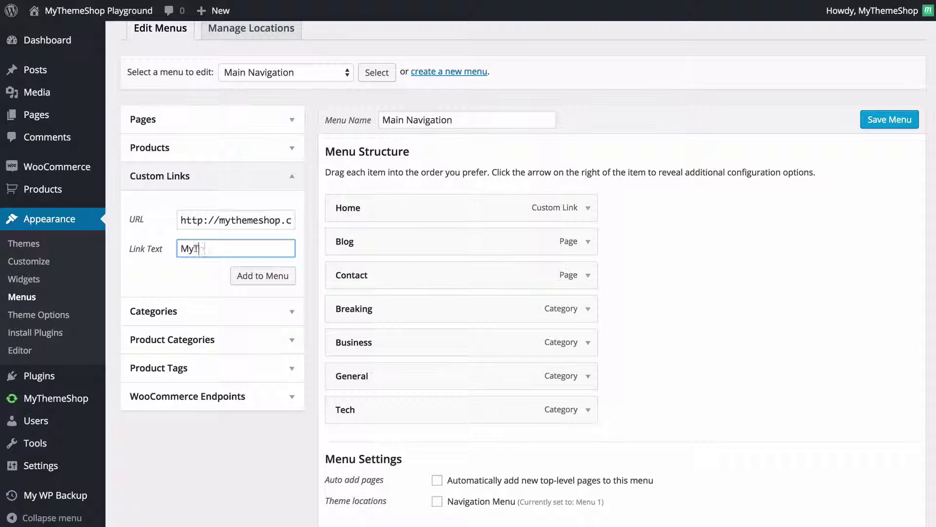
{"action": "left_click", "coordinate": [261, 273]}
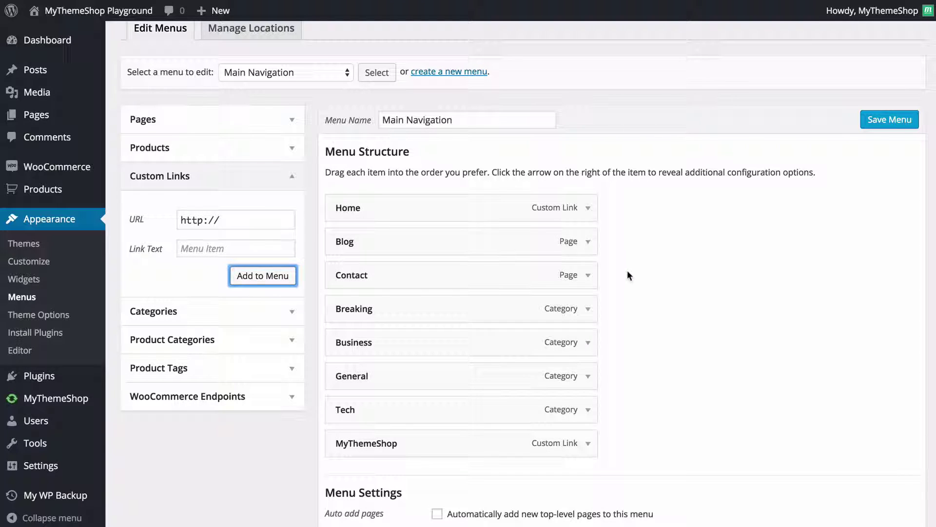
{"action": "scroll", "coordinate": [742, 396], "scroll_direction": "down", "scroll_amount": 2}
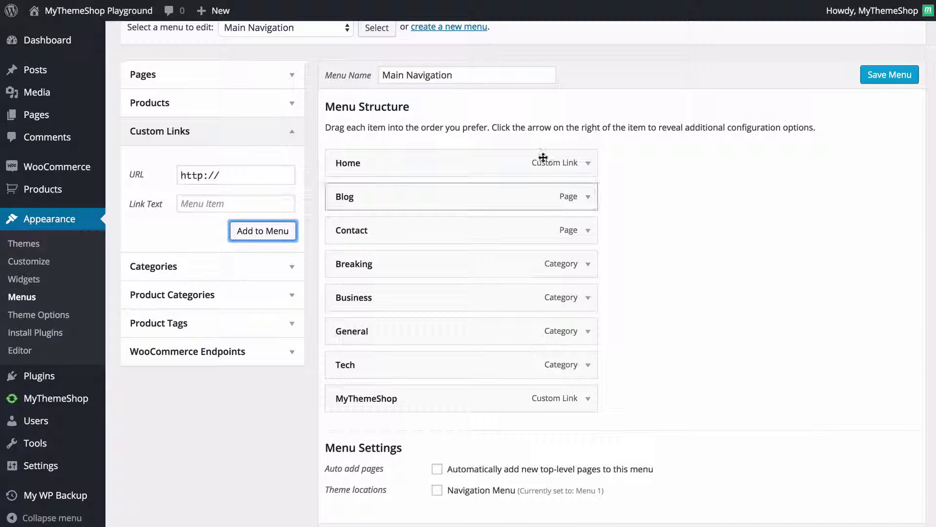
Save the menu and assign Main Navigation to the Navigation Menu theme location.
{"action": "left_click", "coordinate": [888, 74]}
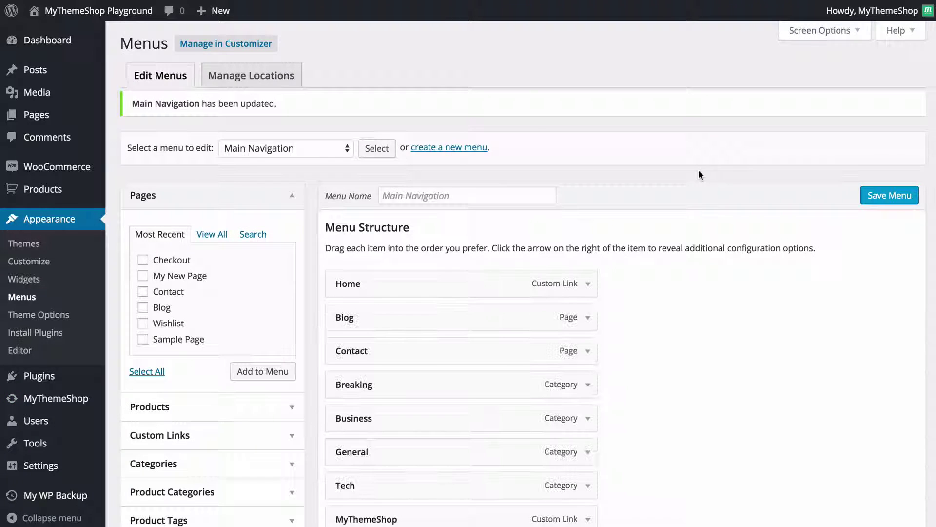
{"action": "left_click", "coordinate": [247, 81]}
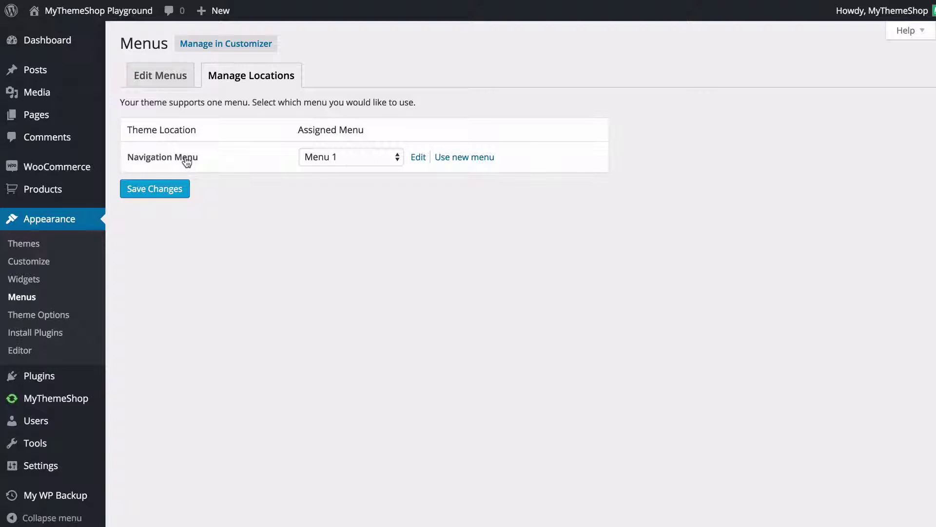
{"action": "left_click", "coordinate": [345, 157]}
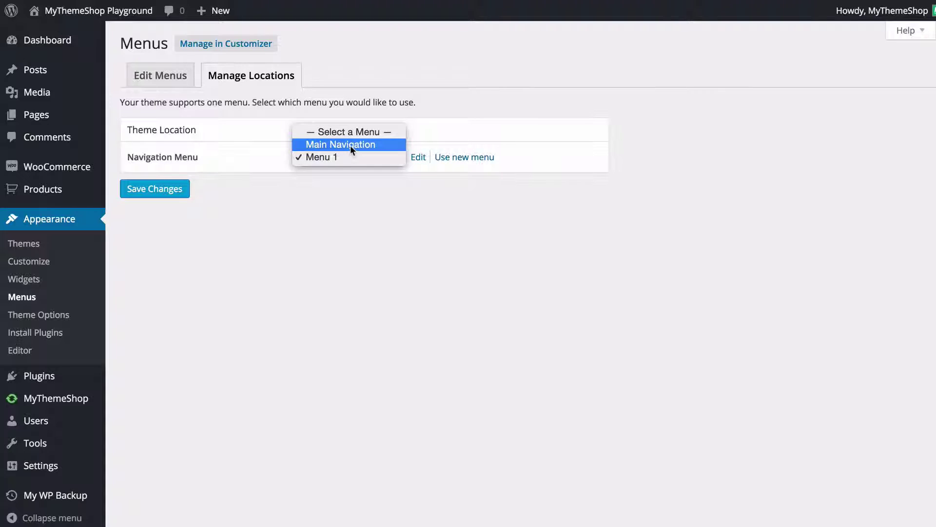
{"action": "left_click", "coordinate": [350, 145]}
{"action": "left_click", "coordinate": [157, 189]}
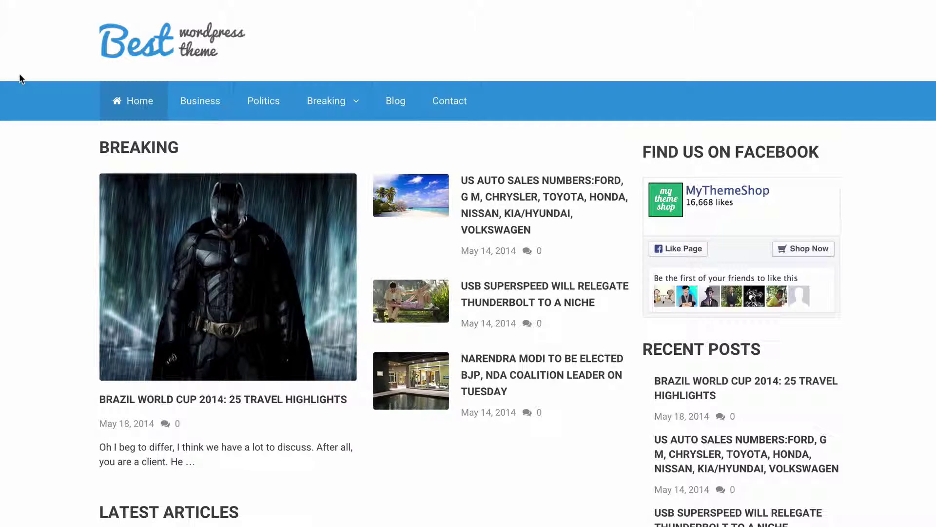
Reload the front page to see the new menu, then return to editing Main Navigation.
{"action": "key", "text": "F5"}
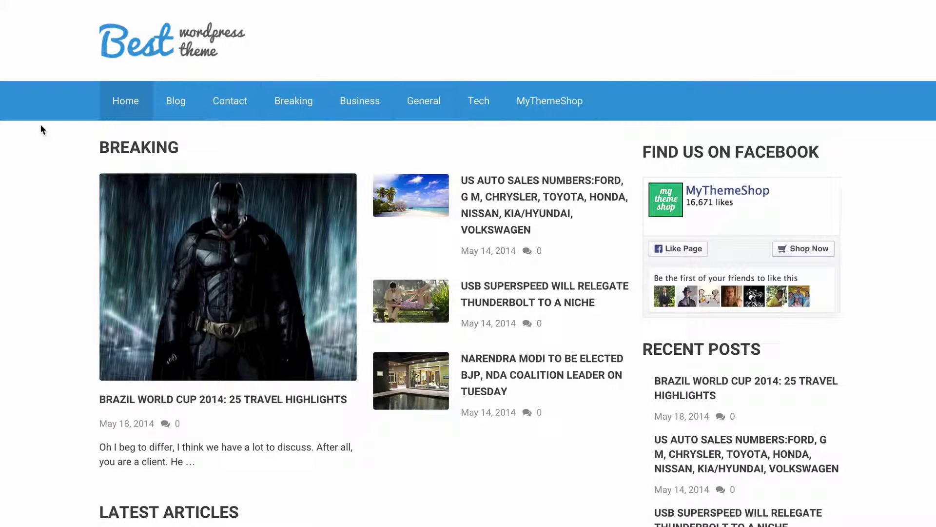
{"action": "key", "text": "ctrl+Tab"}
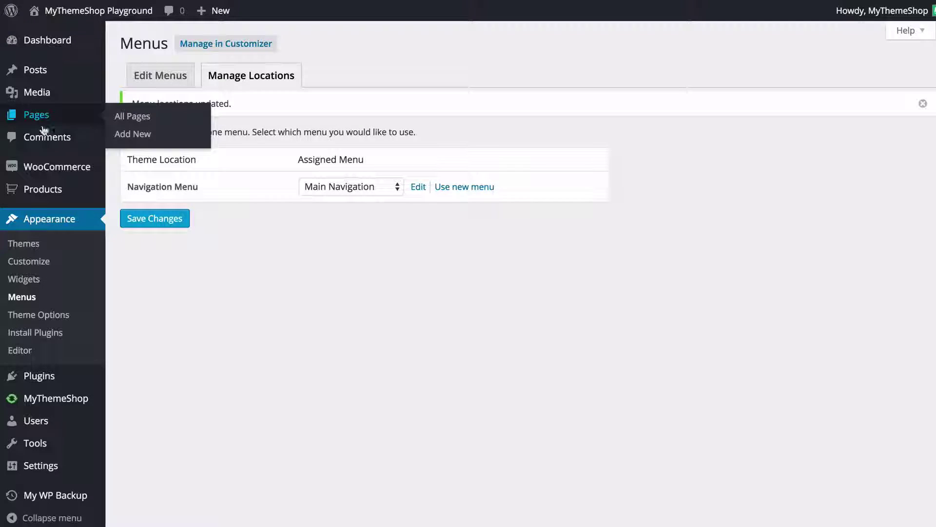
{"action": "left_click", "coordinate": [152, 79]}
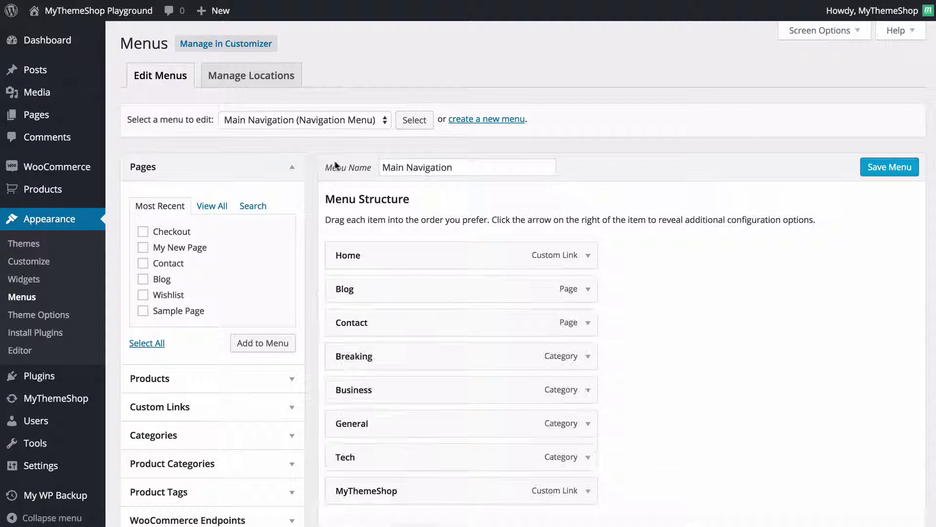
Drag Tech, Business and General under Blog as sub-items and indent Breaking beneath Tech.
{"action": "scroll", "coordinate": [629, 230], "scroll_direction": "down", "scroll_amount": 2}
{"action": "scroll", "coordinate": [647, 215], "scroll_direction": "down", "scroll_amount": 1}
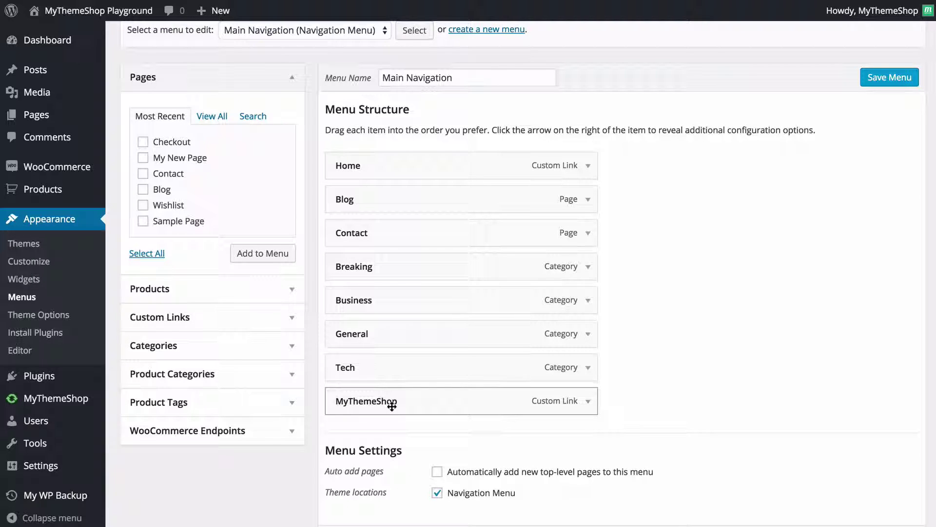
{"action": "left_click_drag", "start_coordinate": [384, 377], "coordinate": [364, 203]}
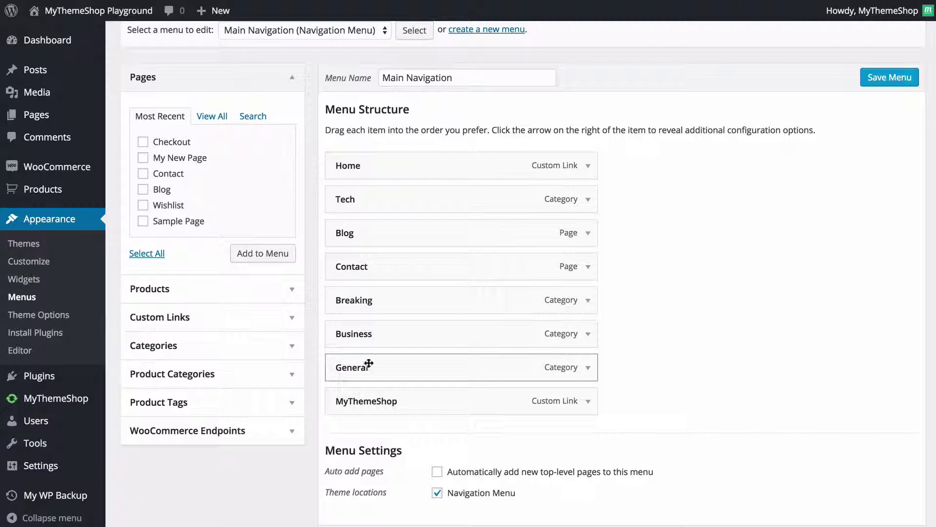
{"action": "left_click_drag", "start_coordinate": [380, 406], "coordinate": [351, 367]}
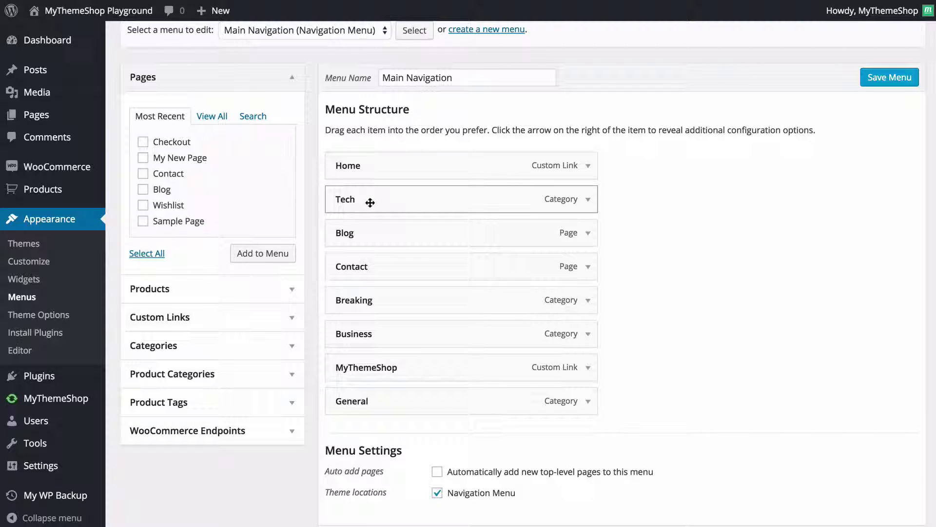
{"action": "left_click_drag", "start_coordinate": [371, 201], "coordinate": [350, 232]}
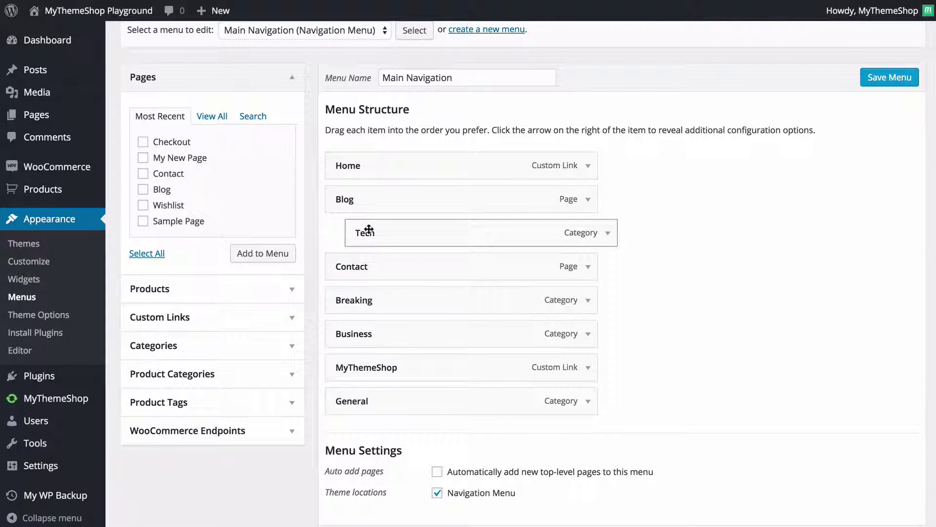
{"action": "left_click_drag", "start_coordinate": [359, 299], "coordinate": [386, 267]}
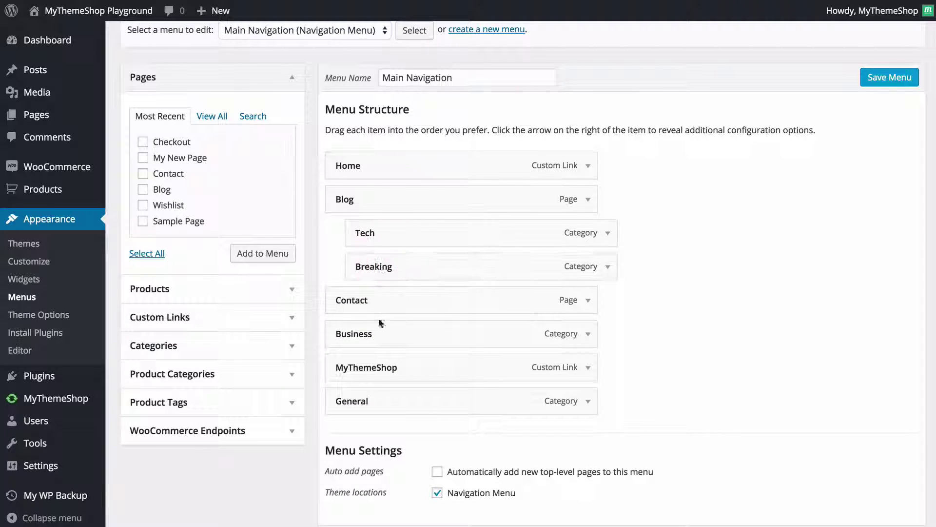
{"action": "left_click_drag", "start_coordinate": [371, 339], "coordinate": [373, 301]}
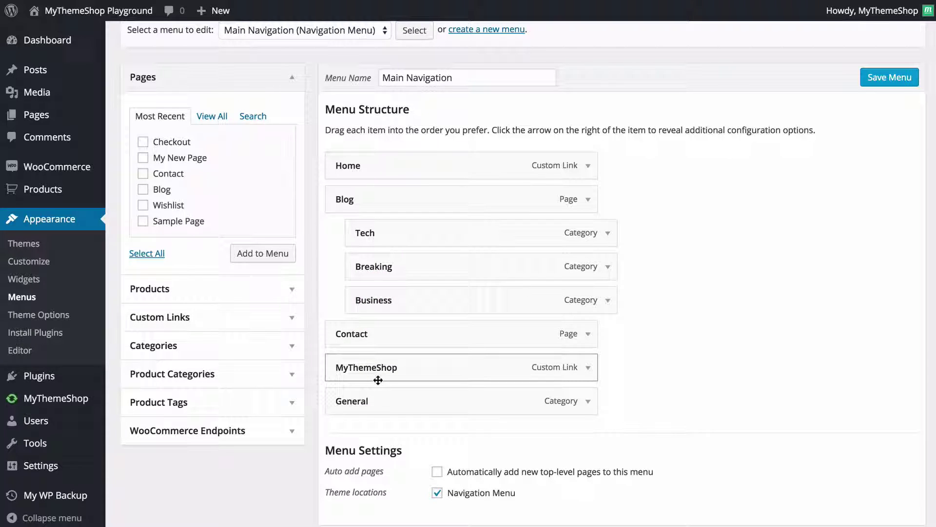
{"action": "left_click_drag", "start_coordinate": [359, 396], "coordinate": [390, 325]}
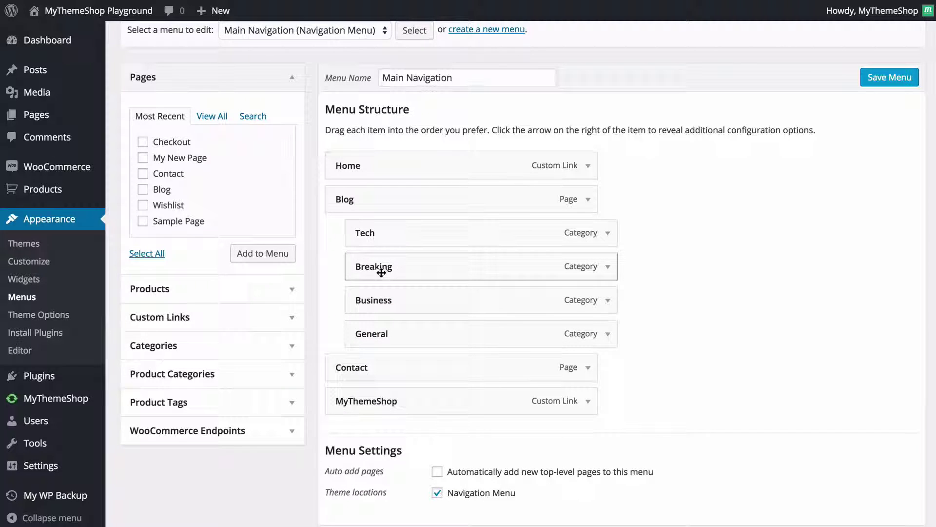
{"action": "left_click_drag", "start_coordinate": [357, 265], "coordinate": [389, 255]}
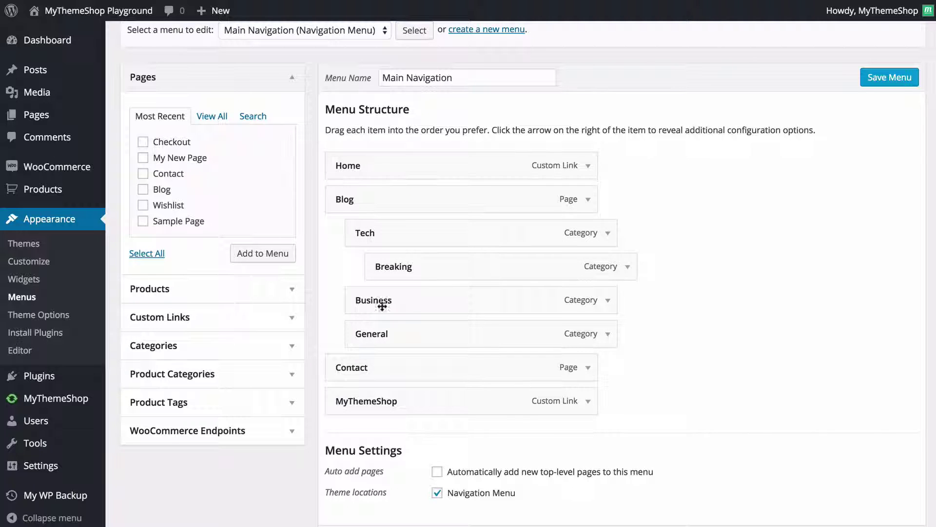
Change the Blog item's navigation label to 'Blog!'.
{"action": "left_click", "coordinate": [588, 200]}
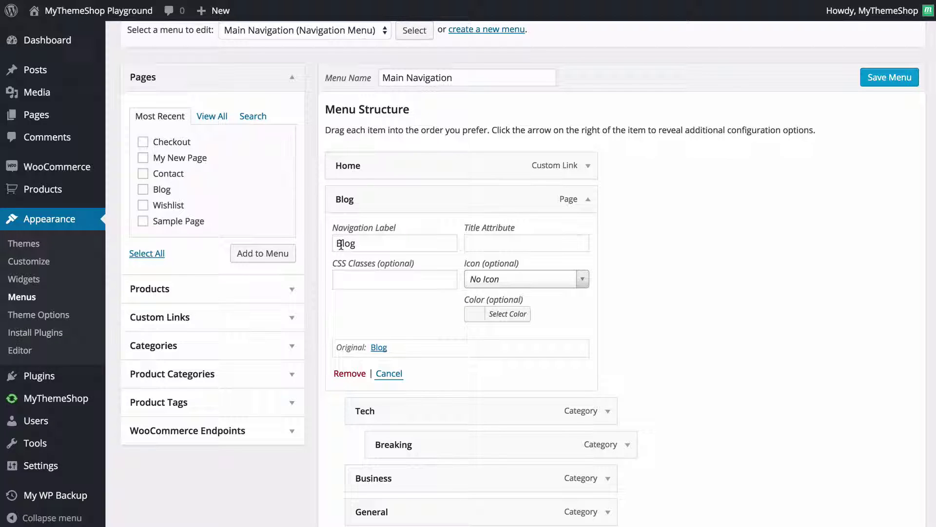
{"action": "left_click", "coordinate": [371, 242]}
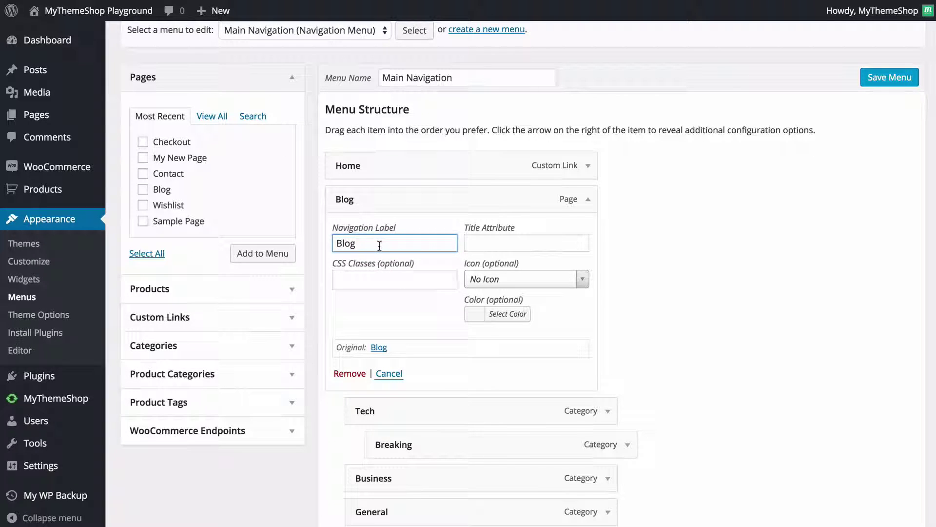
{"action": "double_click", "coordinate": [379, 245]}
{"action": "left_click", "coordinate": [378, 246]}
{"action": "type", "text": "!"}
{"action": "left_click", "coordinate": [473, 246]}
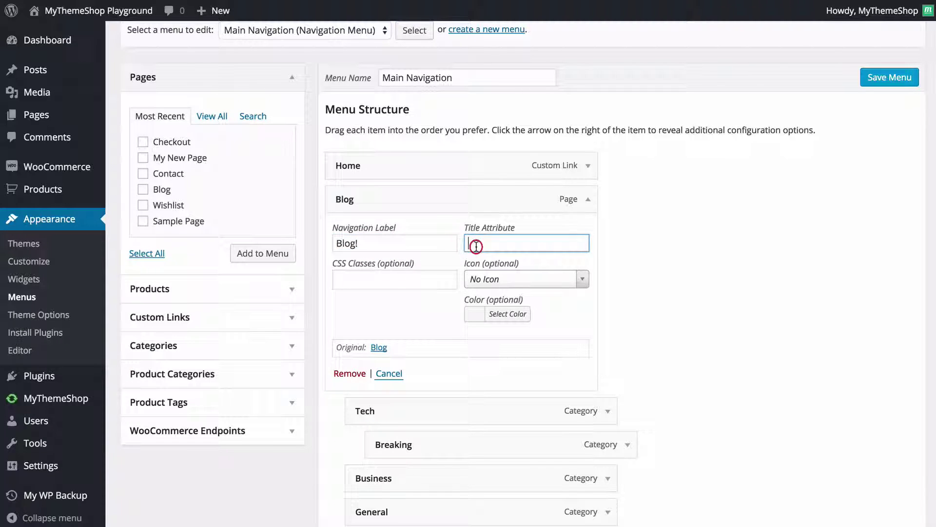
Give the Blog item the Sitemap icon and white #ffffff colour.
{"action": "left_click", "coordinate": [552, 283]}
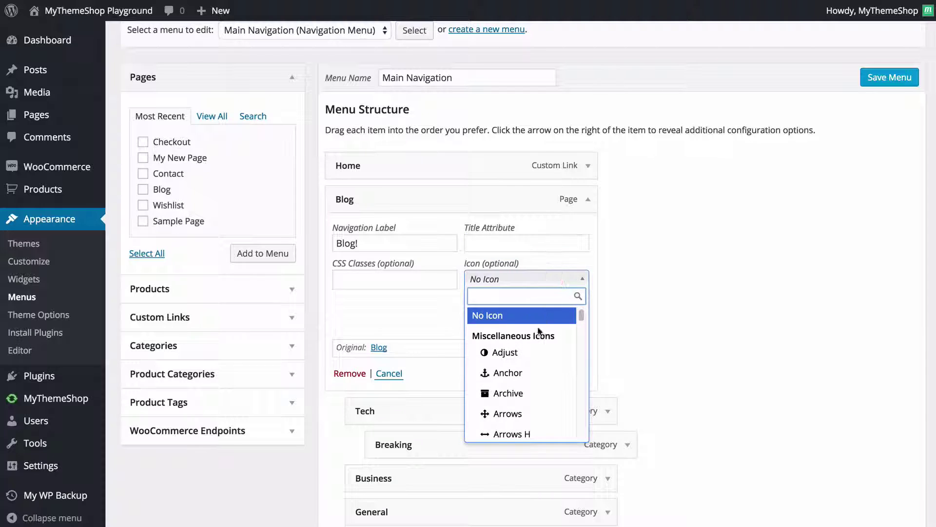
{"action": "type", "text": "site"}
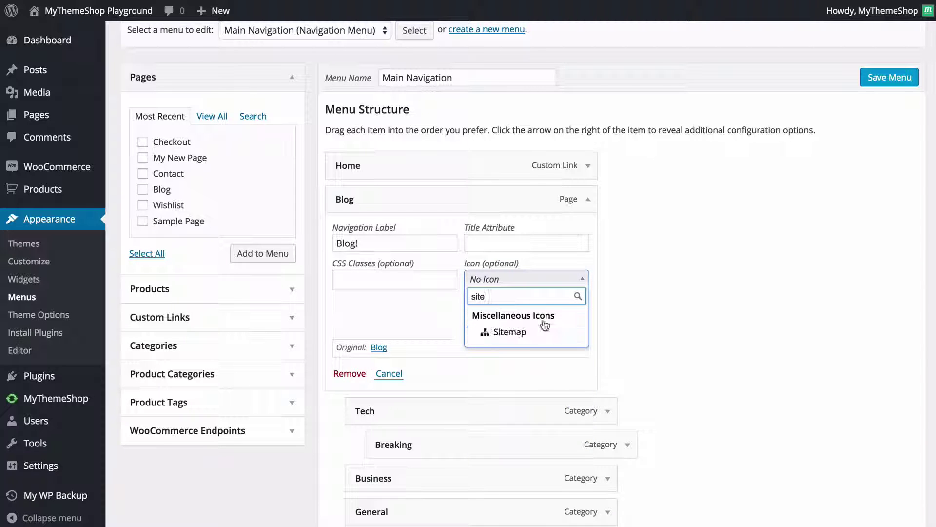
{"action": "left_click", "coordinate": [531, 335]}
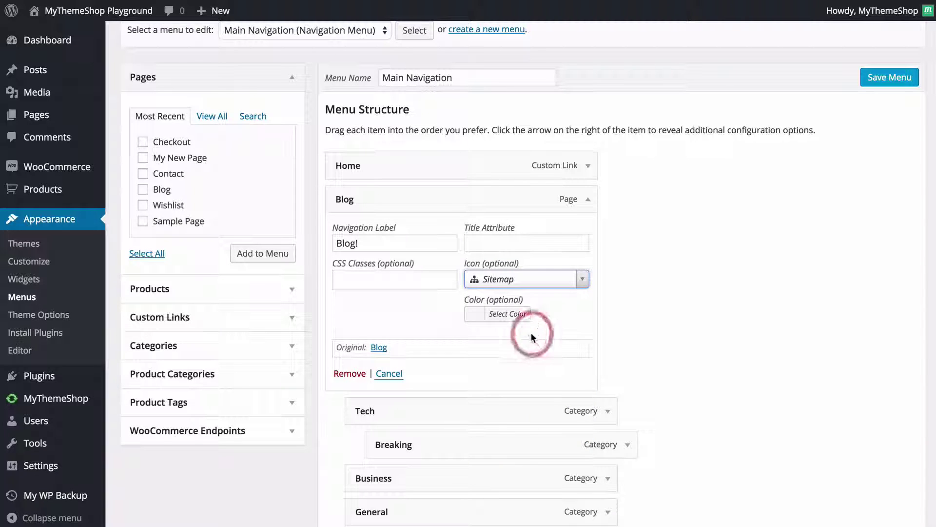
{"action": "left_click", "coordinate": [505, 314]}
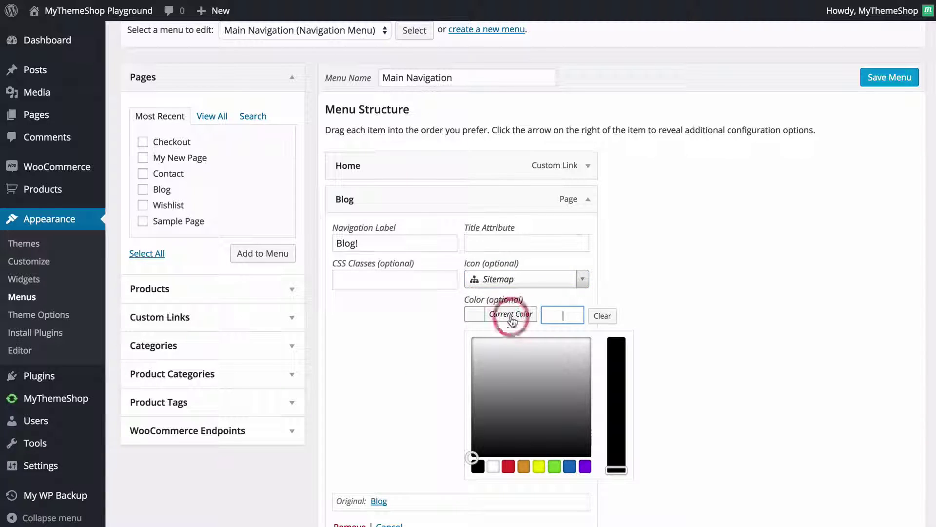
{"action": "left_click", "coordinate": [494, 469]}
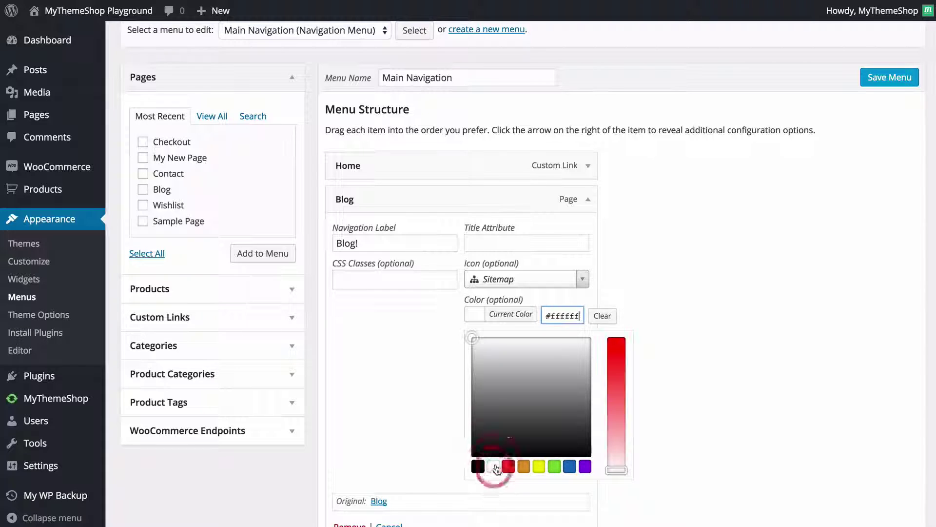
{"action": "left_click", "coordinate": [547, 298]}
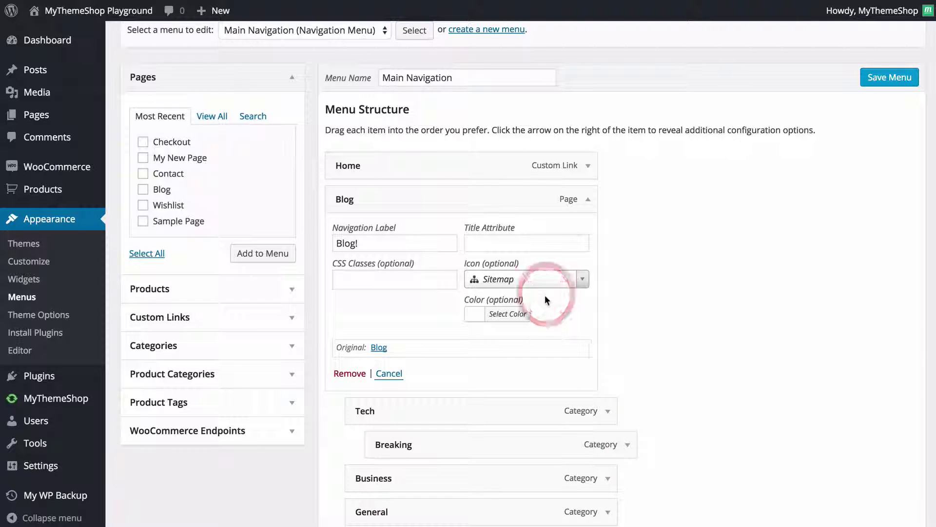
{"action": "left_click", "coordinate": [587, 202]}
{"action": "scroll", "coordinate": [617, 215], "scroll_direction": "down", "scroll_amount": 2}
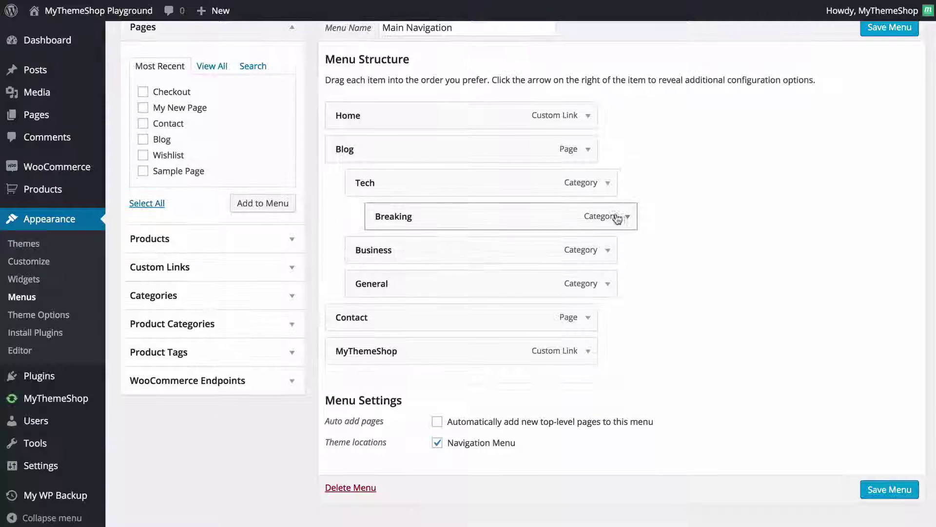
Give the Business menu item the Money icon.
{"action": "left_click", "coordinate": [608, 249]}
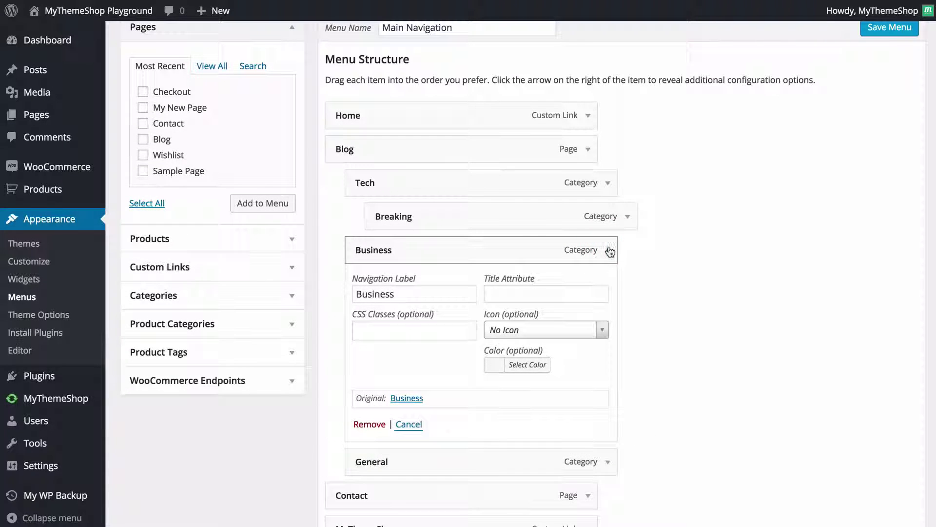
{"action": "left_click", "coordinate": [524, 332]}
{"action": "type", "text": "mone"}
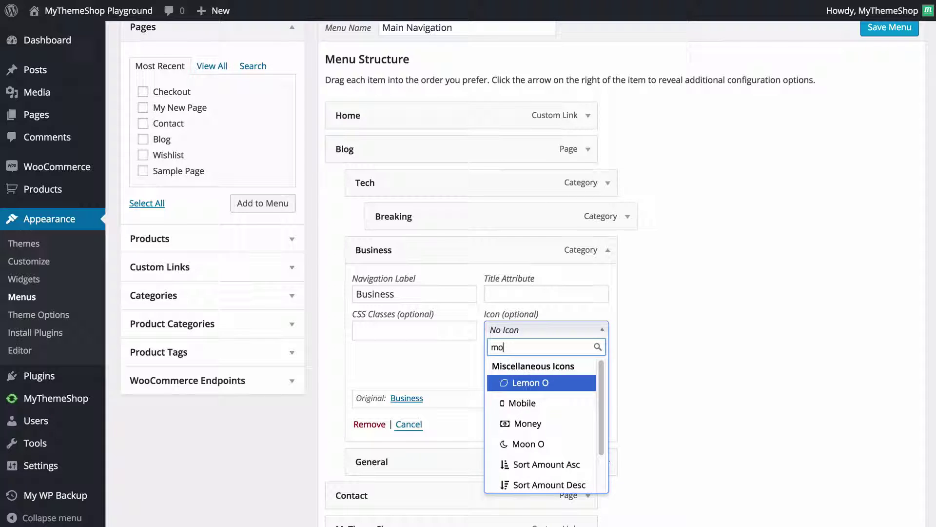
{"action": "left_click", "coordinate": [543, 382]}
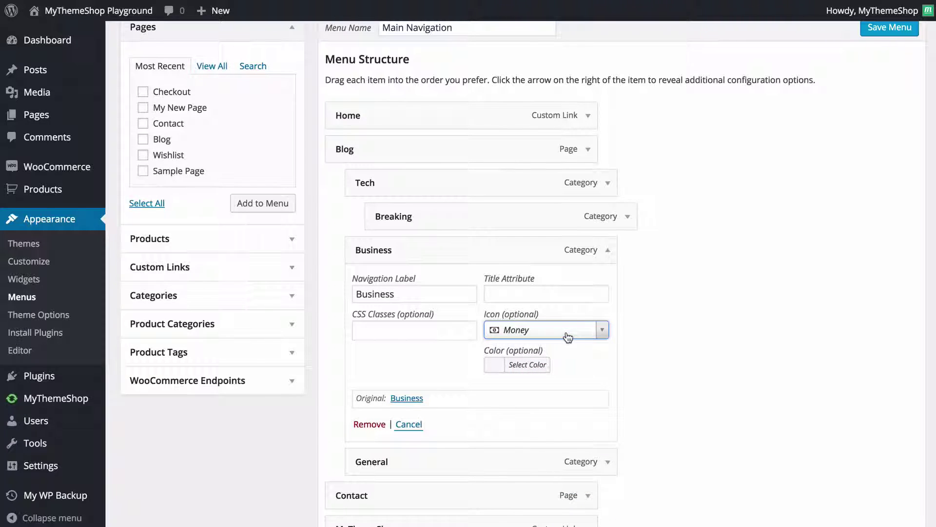
{"action": "left_click", "coordinate": [371, 357]}
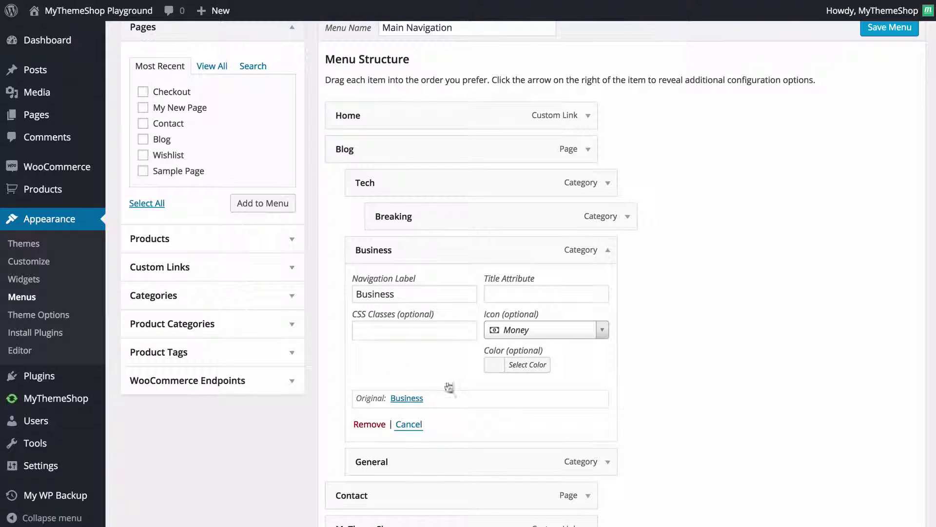
{"action": "left_click", "coordinate": [608, 250]}
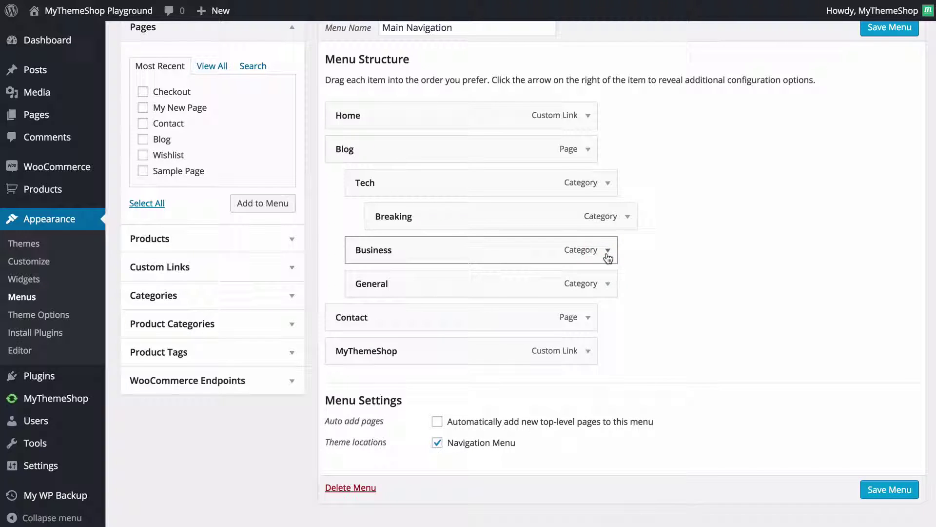
Save the Main Navigation menu.
{"action": "scroll", "coordinate": [673, 276], "scroll_direction": "up", "scroll_amount": 2}
{"action": "left_click", "coordinate": [878, 119]}
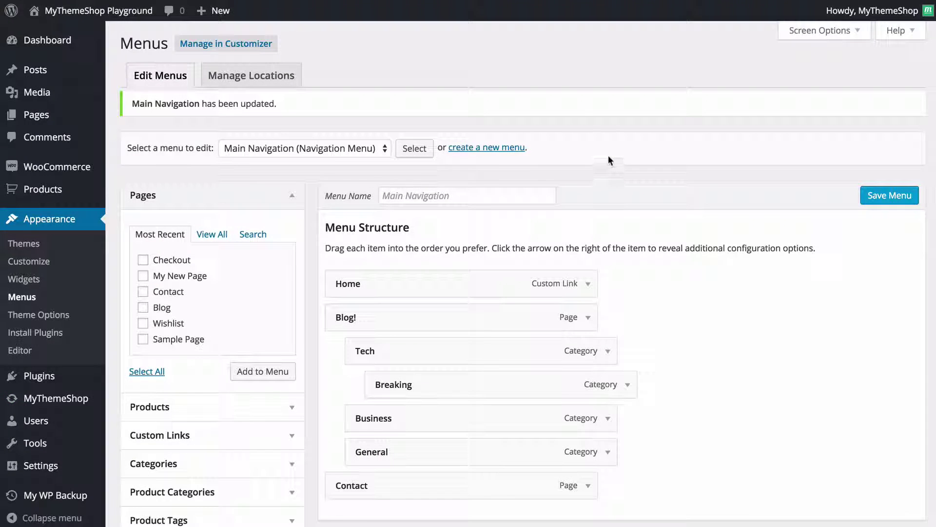
{"action": "scroll", "coordinate": [613, 150], "scroll_direction": "down", "scroll_amount": 3}
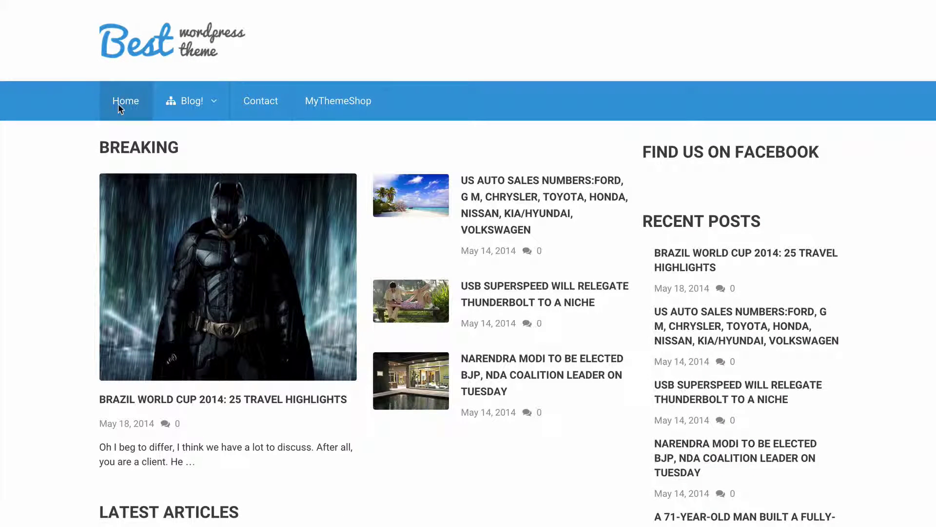
Check the live Blog! dropdown and its Tech submenu showing Breaking, Business and General.
{"action": "mouse_move", "coordinate": [183, 110]}
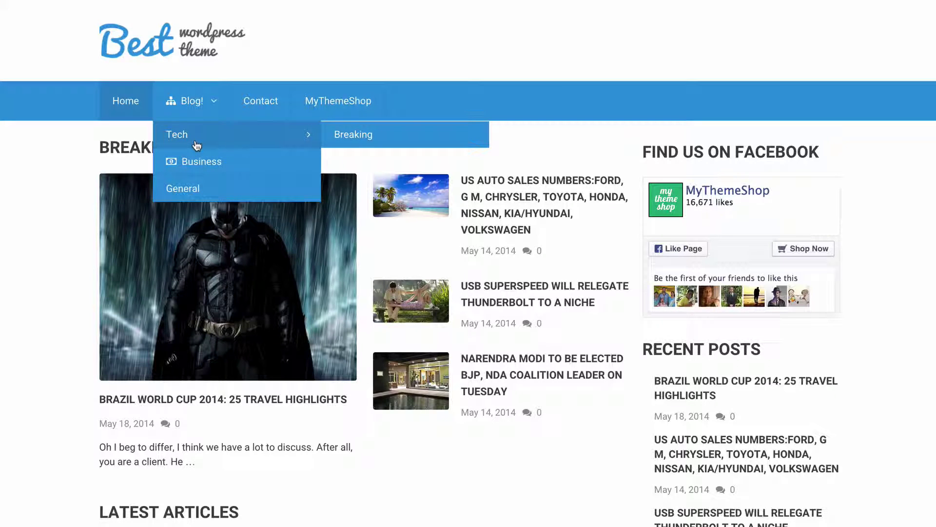
{"action": "mouse_move", "coordinate": [293, 135]}
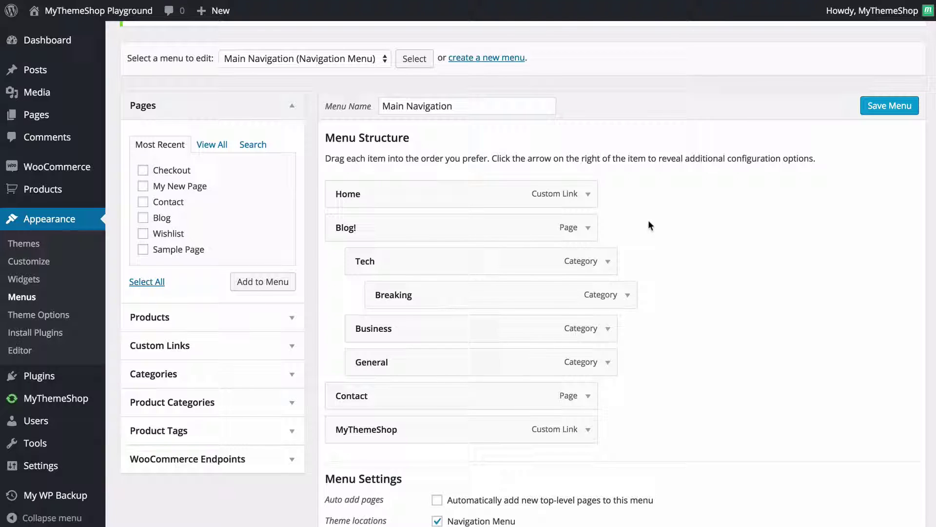
{"action": "scroll", "coordinate": [669, 226], "scroll_direction": "down", "scroll_amount": 1}
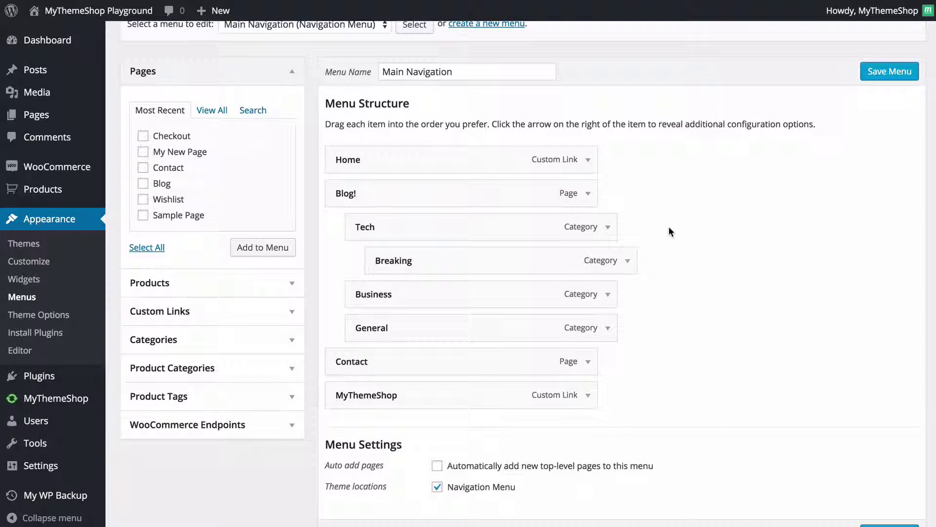
{"action": "scroll", "coordinate": [672, 232], "scroll_direction": "down", "scroll_amount": 2}
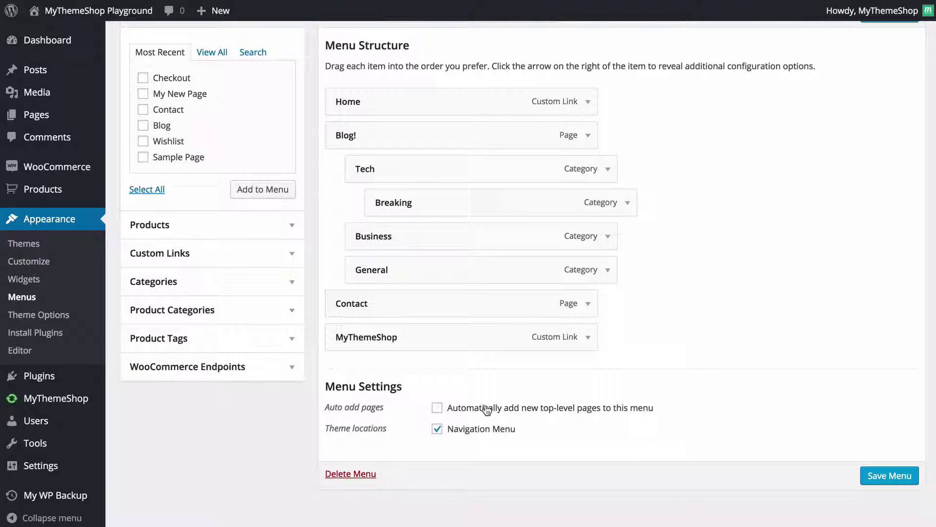
{"action": "left_click", "coordinate": [437, 410]}
{"action": "left_click", "coordinate": [438, 411]}
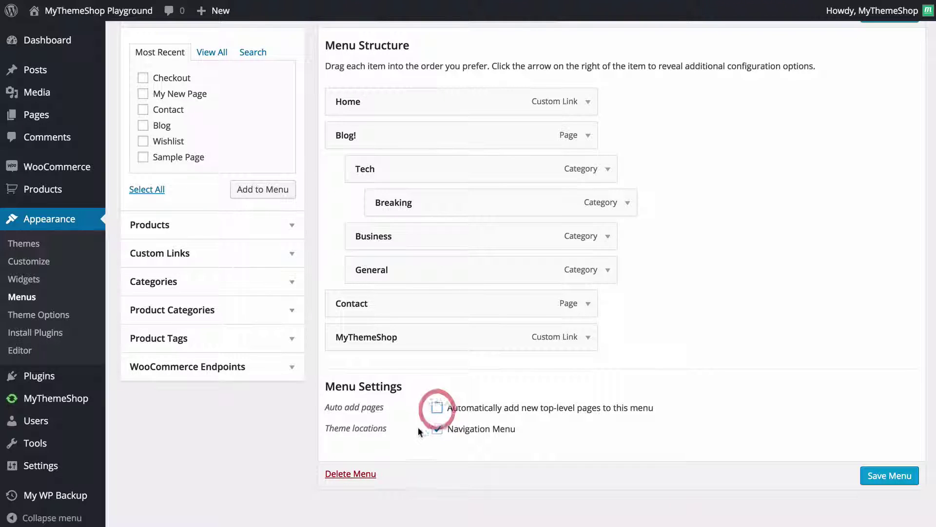
{"action": "left_click", "coordinate": [356, 430]}
{"action": "scroll", "coordinate": [432, 380], "scroll_direction": "up", "scroll_amount": 2}
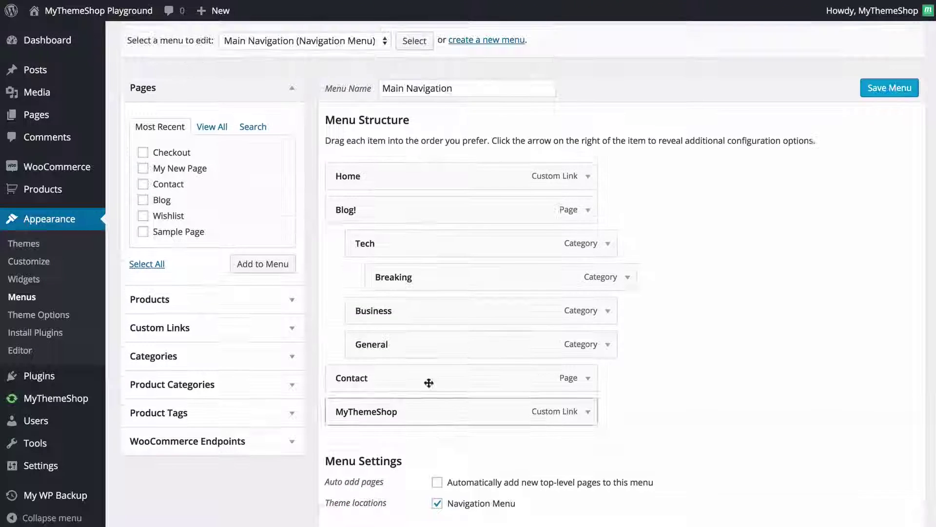
{"action": "scroll", "coordinate": [389, 277], "scroll_direction": "up", "scroll_amount": 3}
{"action": "scroll", "coordinate": [416, 429], "scroll_direction": "down", "scroll_amount": 5}
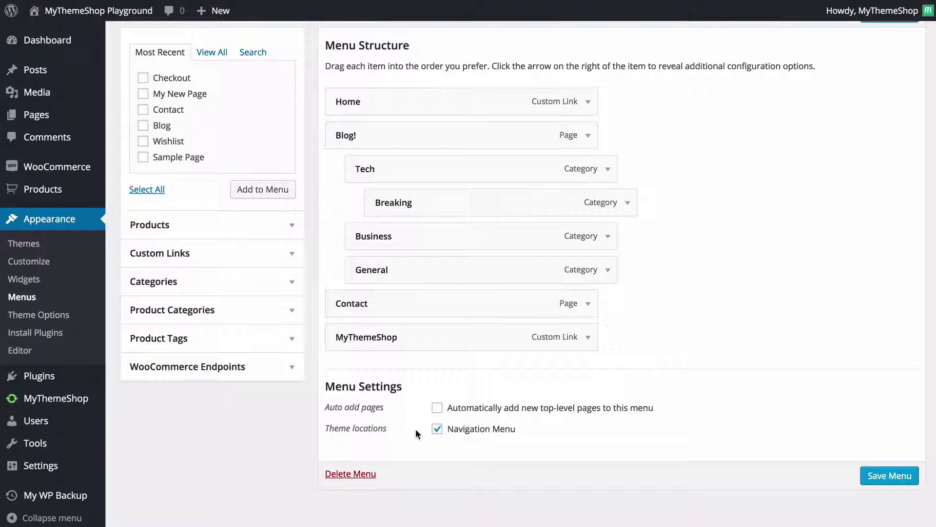
{"action": "scroll", "coordinate": [540, 408], "scroll_direction": "up", "scroll_amount": 4}
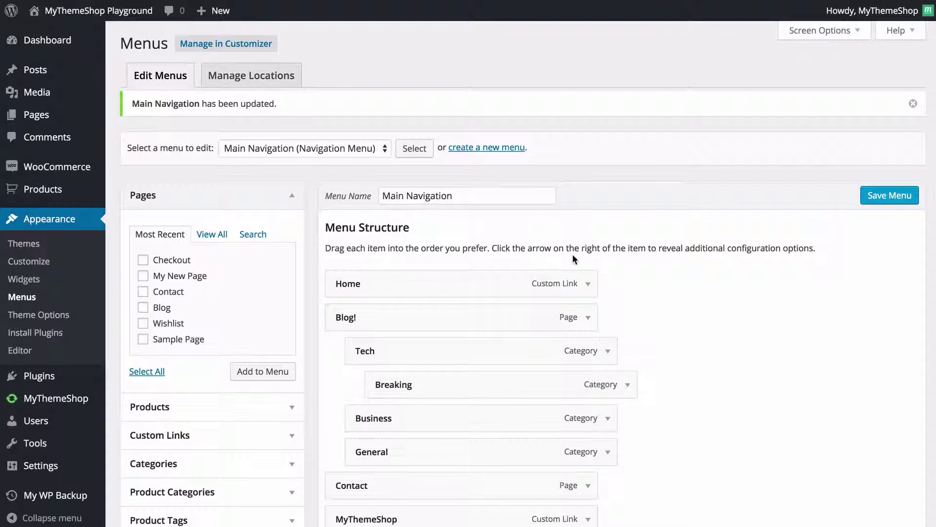
{"action": "left_click", "coordinate": [873, 195]}
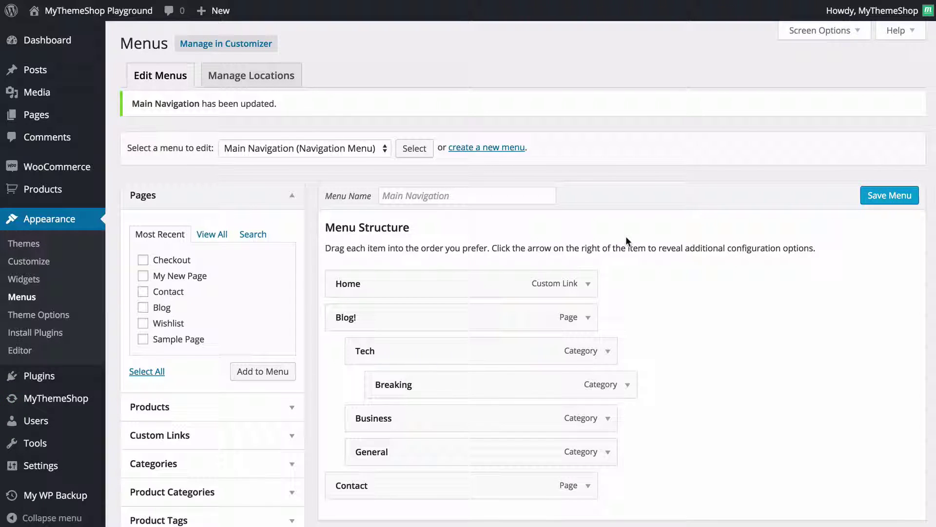
{"action": "scroll", "coordinate": [652, 243], "scroll_direction": "down", "scroll_amount": 3}
{"action": "scroll", "coordinate": [652, 244], "scroll_direction": "up", "scroll_amount": 3}
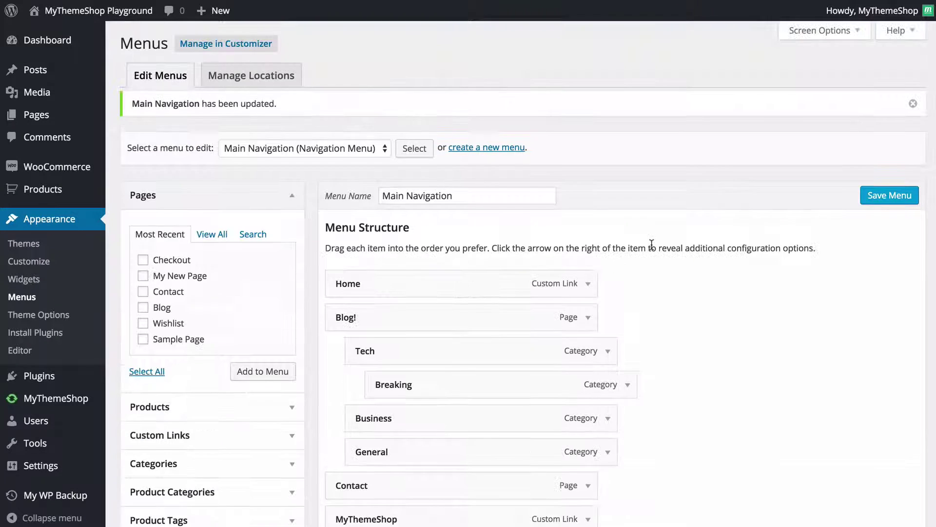
{"action": "left_click", "coordinate": [329, 147]}
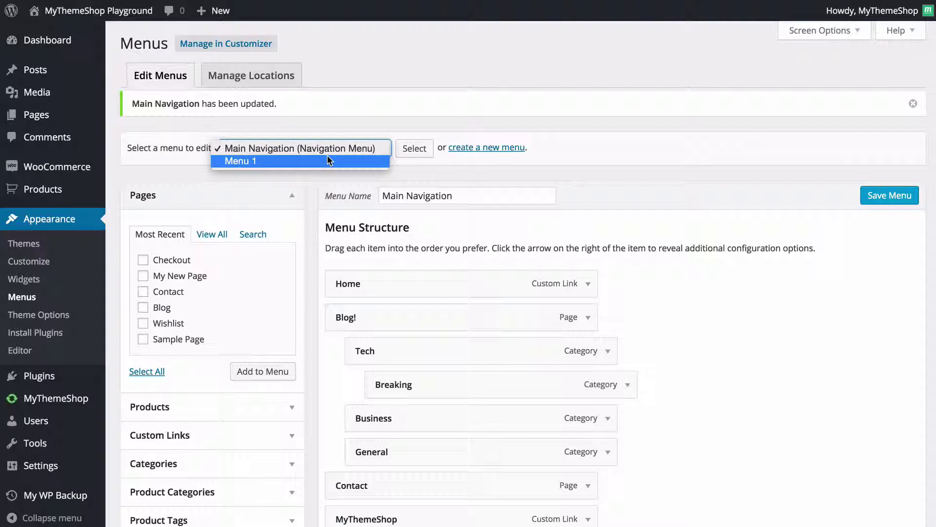
{"action": "left_click", "coordinate": [364, 114]}
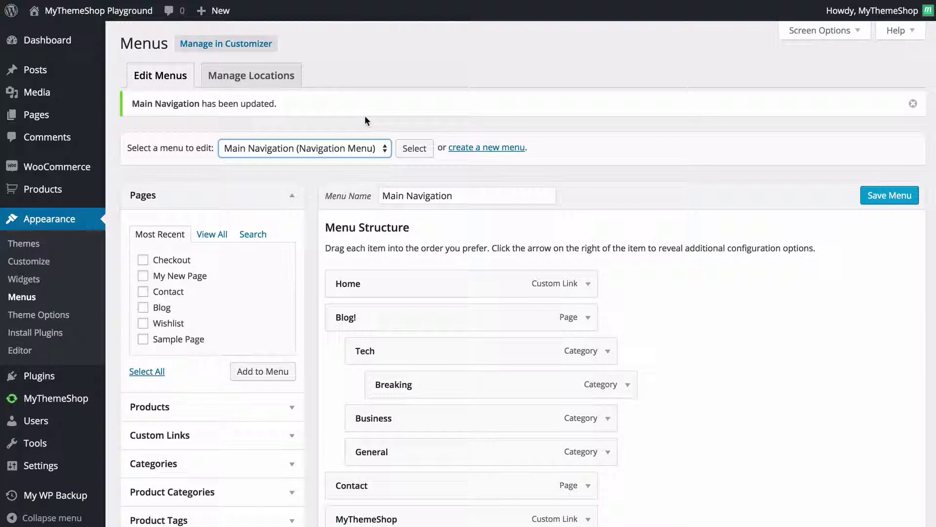
{"action": "scroll", "coordinate": [366, 119], "scroll_direction": "down", "scroll_amount": 4}
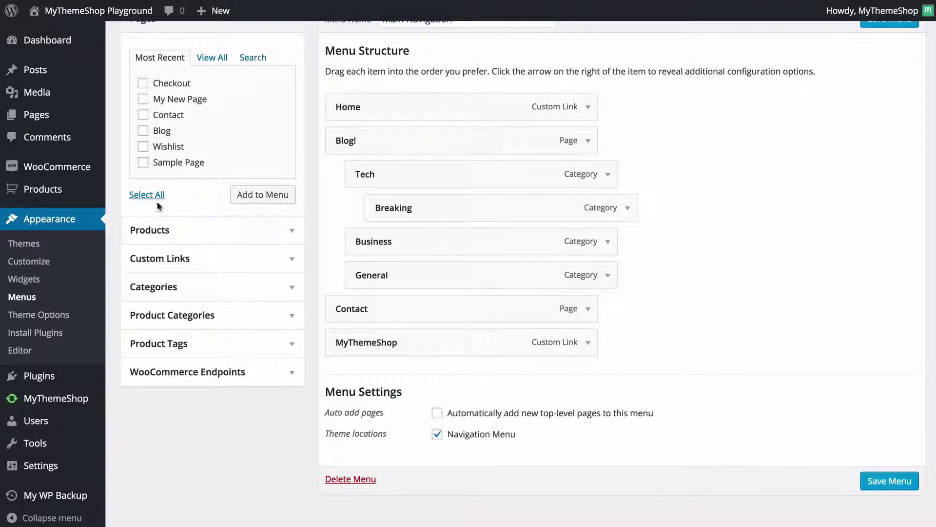
{"action": "scroll", "coordinate": [198, 223], "scroll_direction": "up", "scroll_amount": 2}
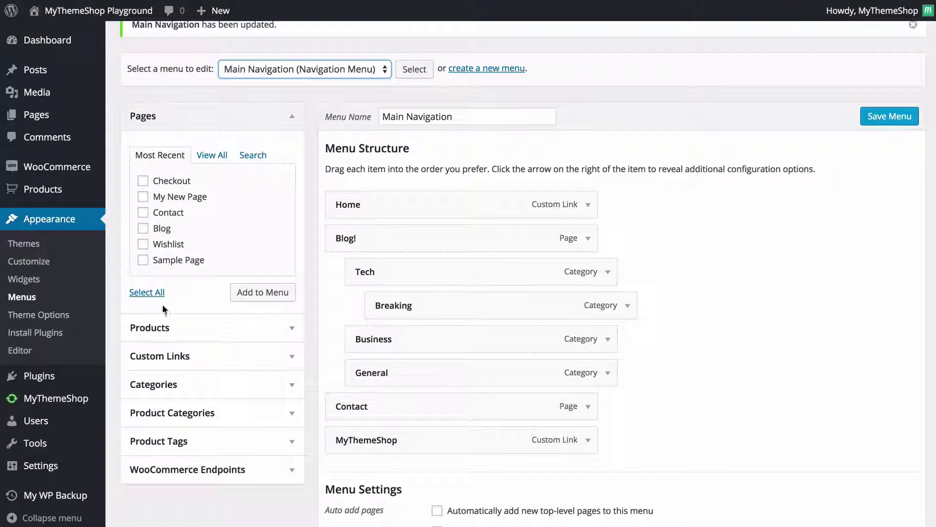
{"action": "scroll", "coordinate": [205, 260], "scroll_direction": "up", "scroll_amount": 2}
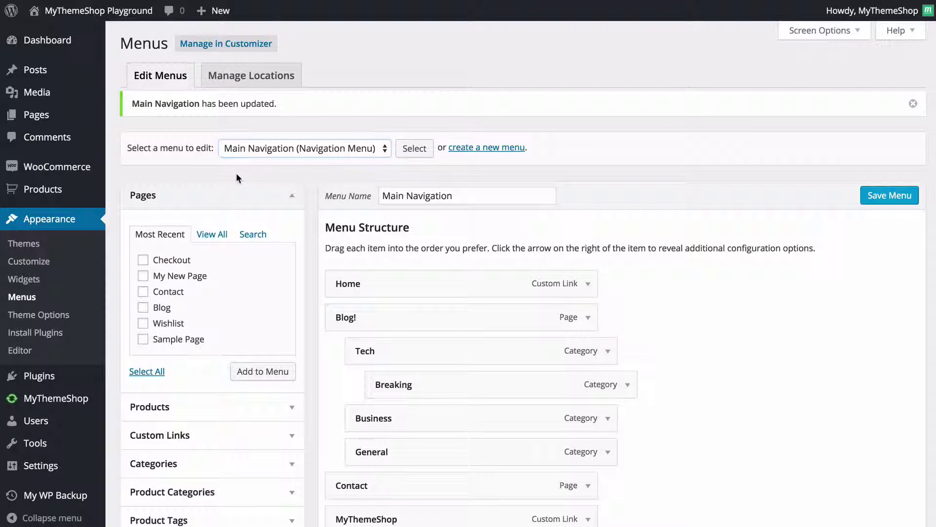
{"action": "left_click", "coordinate": [221, 46]}
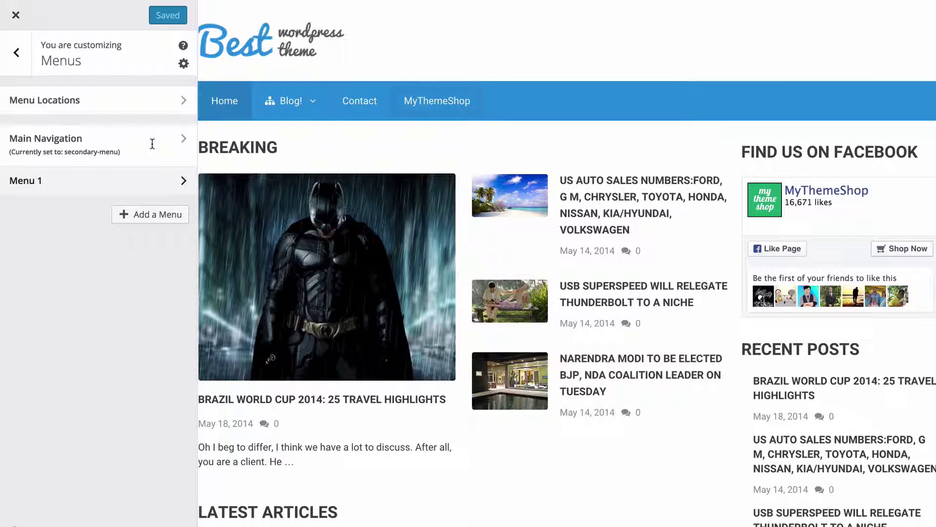
In Main Navigation, move Contact below MyThemeShop and Blog! with its subcategories below Contact.
{"action": "left_click", "coordinate": [187, 138]}
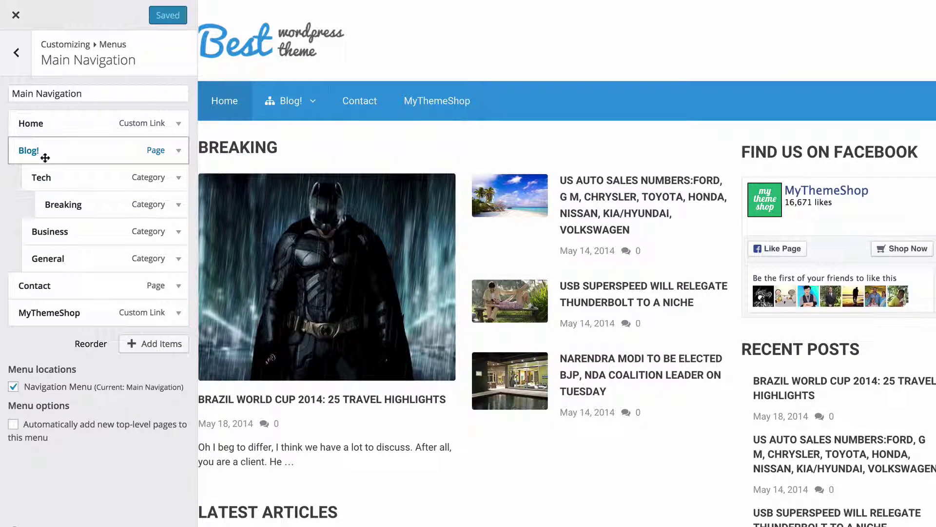
{"action": "left_click_drag", "start_coordinate": [34, 279], "coordinate": [39, 315]}
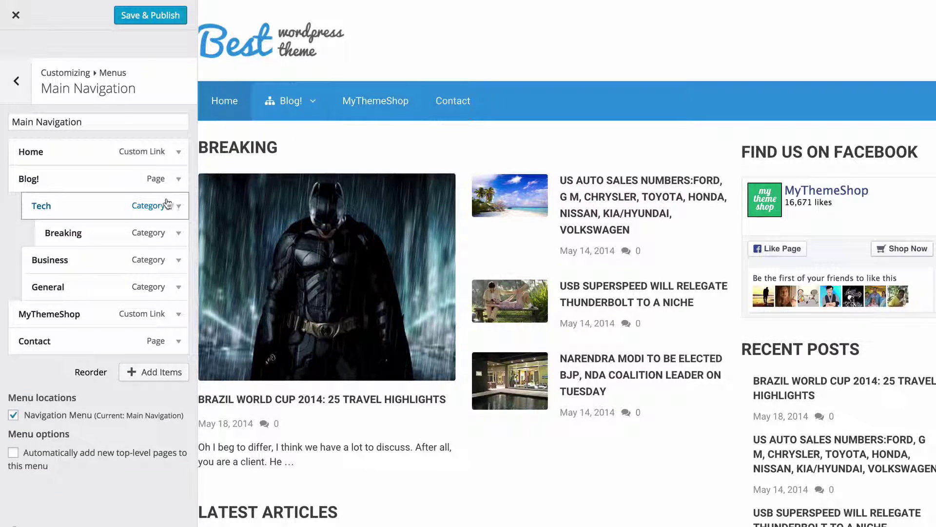
{"action": "left_click_drag", "start_coordinate": [44, 180], "coordinate": [50, 241]}
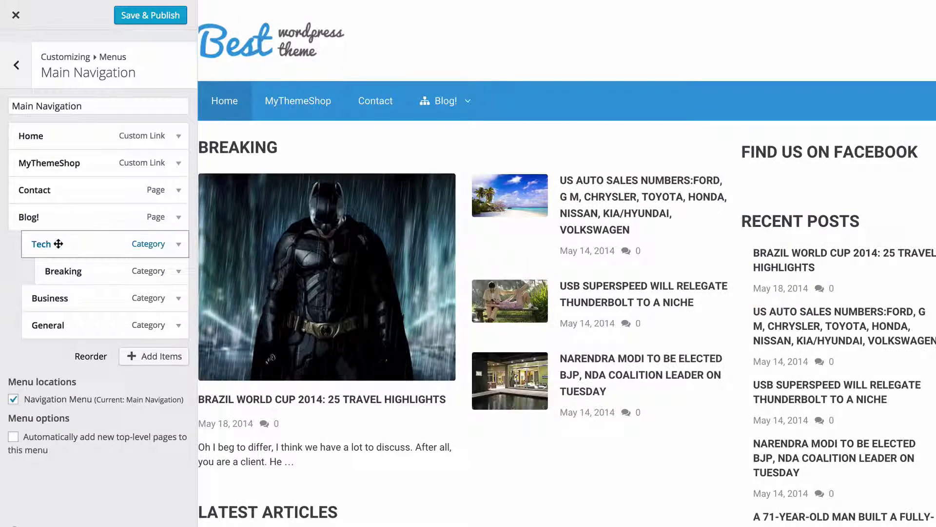
Append the Wishlist page to Main Navigation, publish the menu, and exit the Customizer.
{"action": "left_click", "coordinate": [150, 362]}
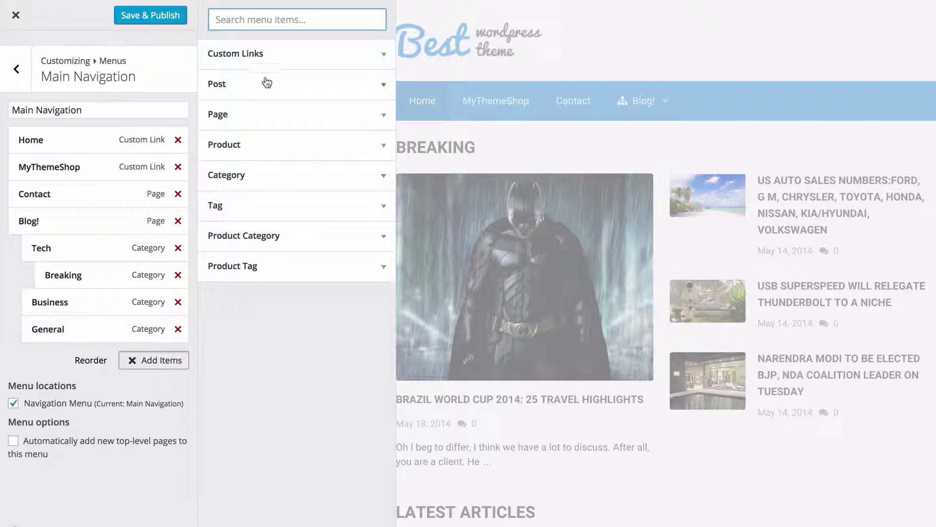
{"action": "left_click", "coordinate": [266, 116]}
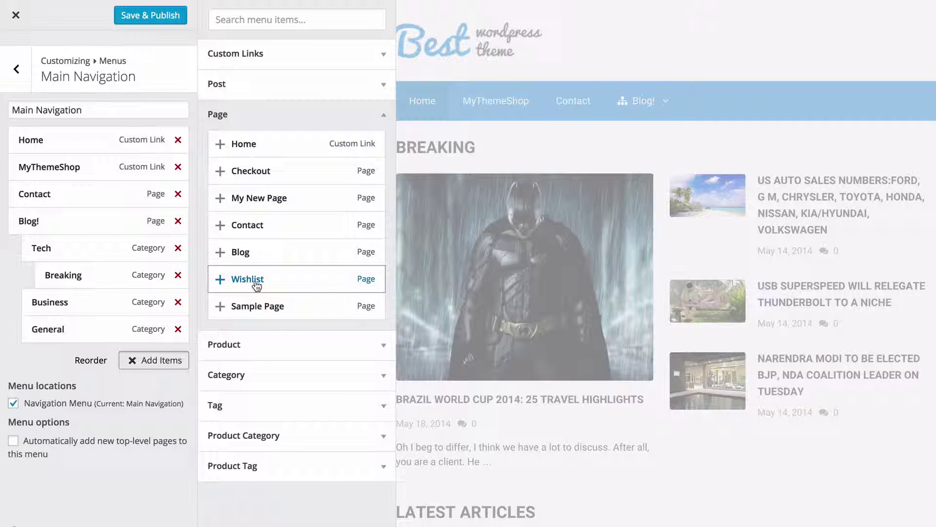
{"action": "left_click", "coordinate": [220, 280]}
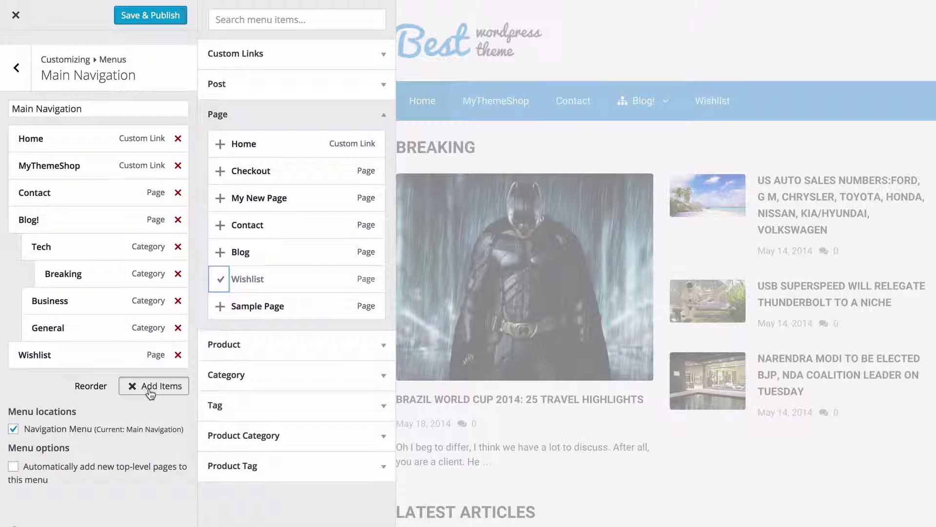
{"action": "left_click", "coordinate": [150, 391]}
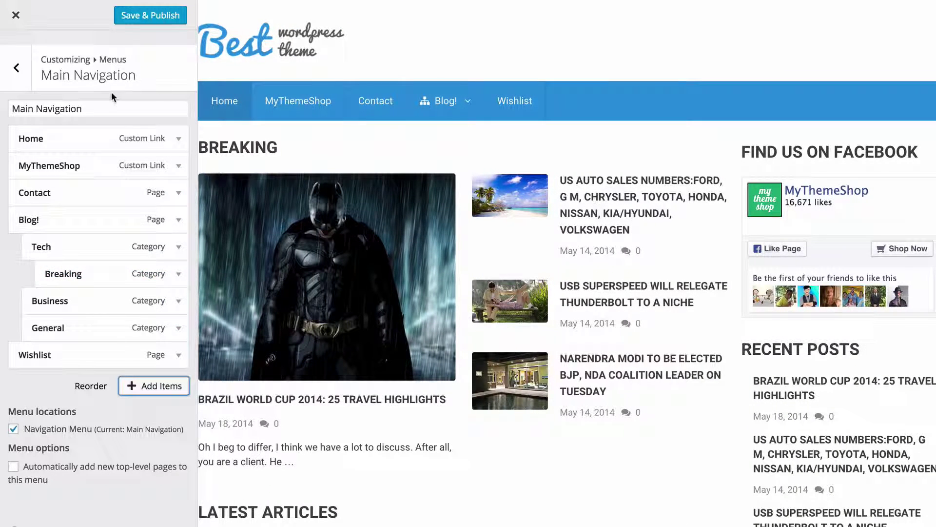
{"action": "left_click", "coordinate": [138, 19]}
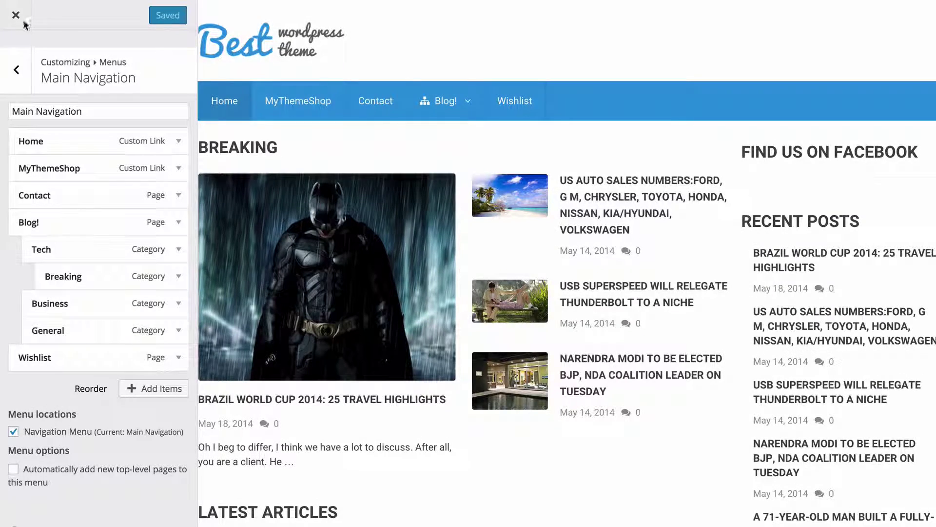
{"action": "left_click", "coordinate": [16, 16]}
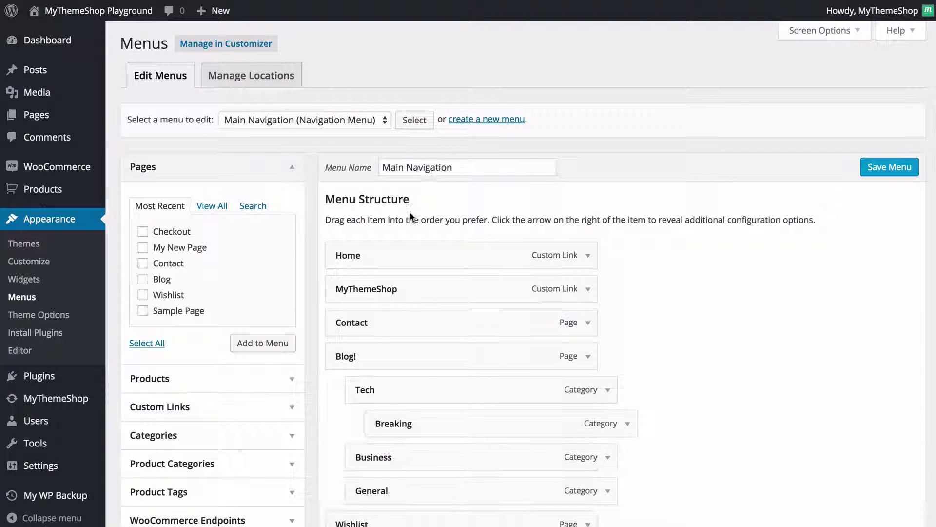